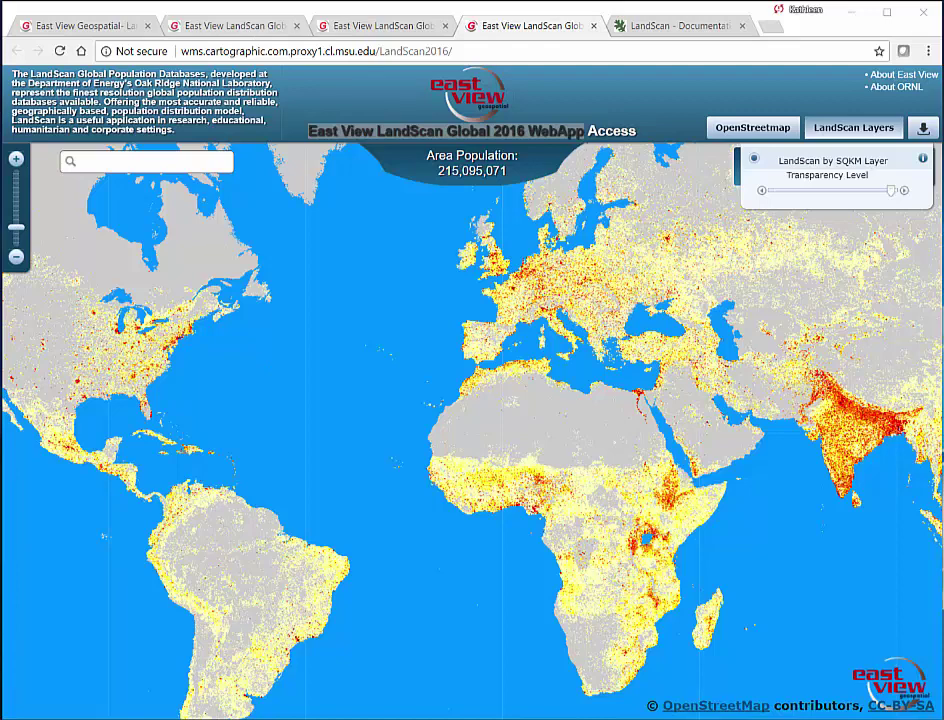
- Switch to the LandScan Global Archive portal tab that lists the yearly web applications
key("ctrl+1")
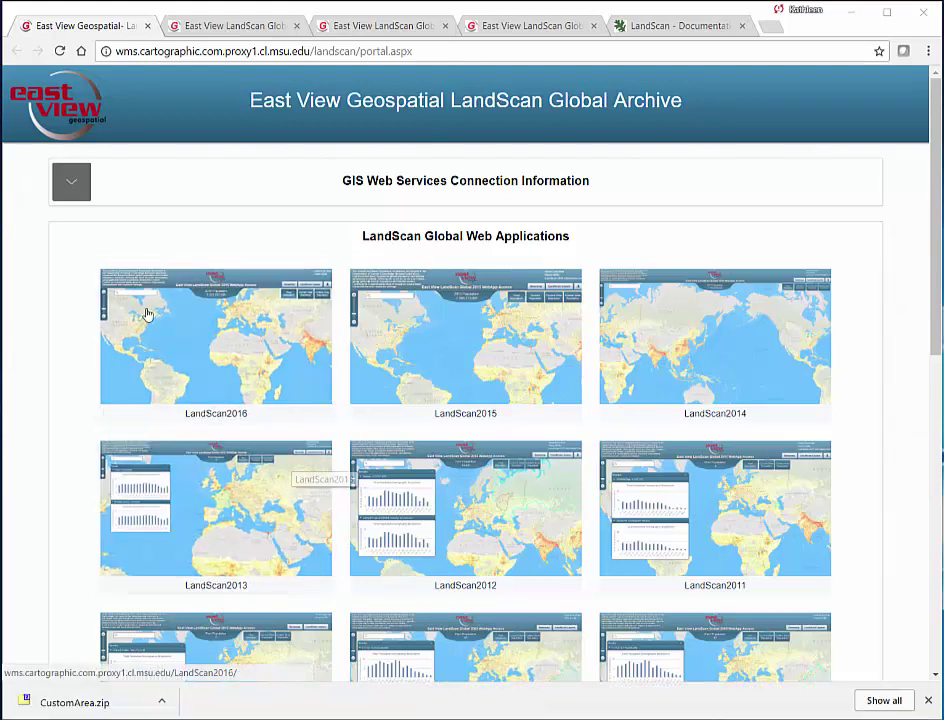
left_click(74, 188)
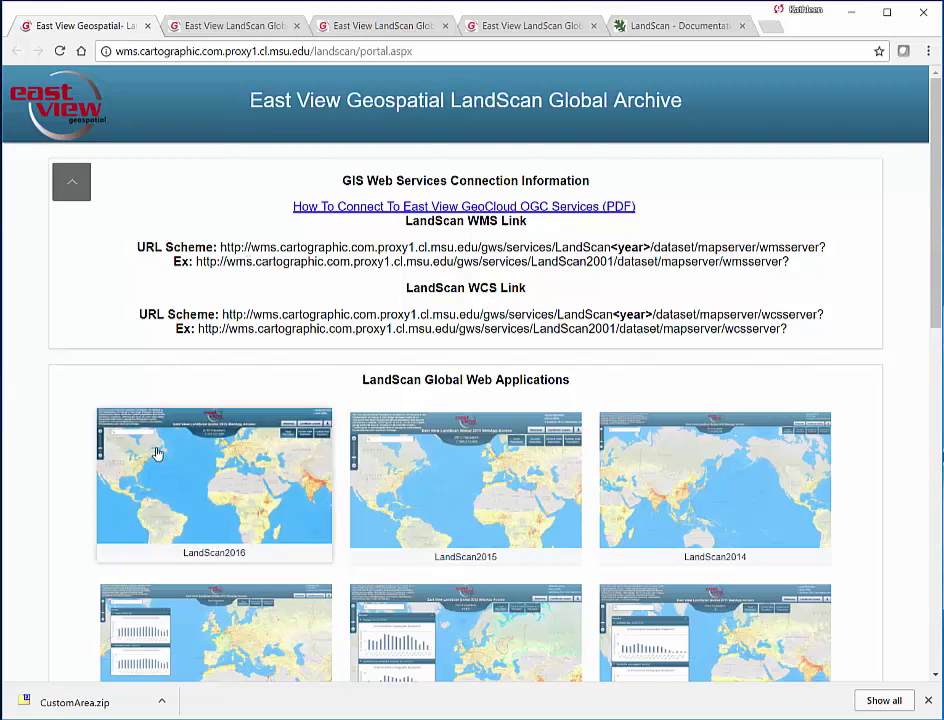
left_click(64, 193)
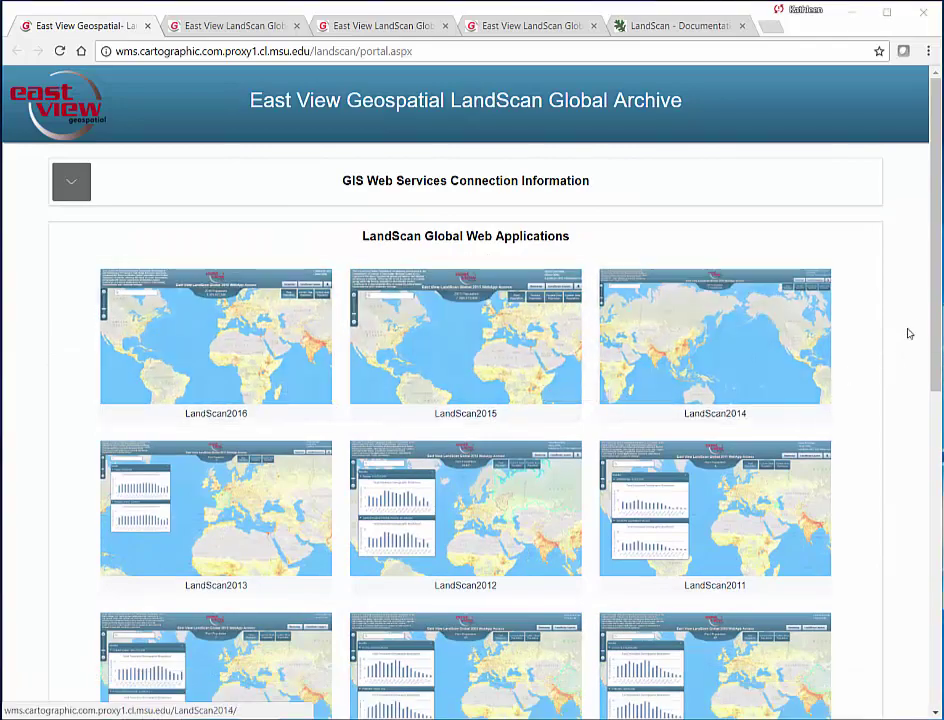
scroll(931, 474, "down", 6)
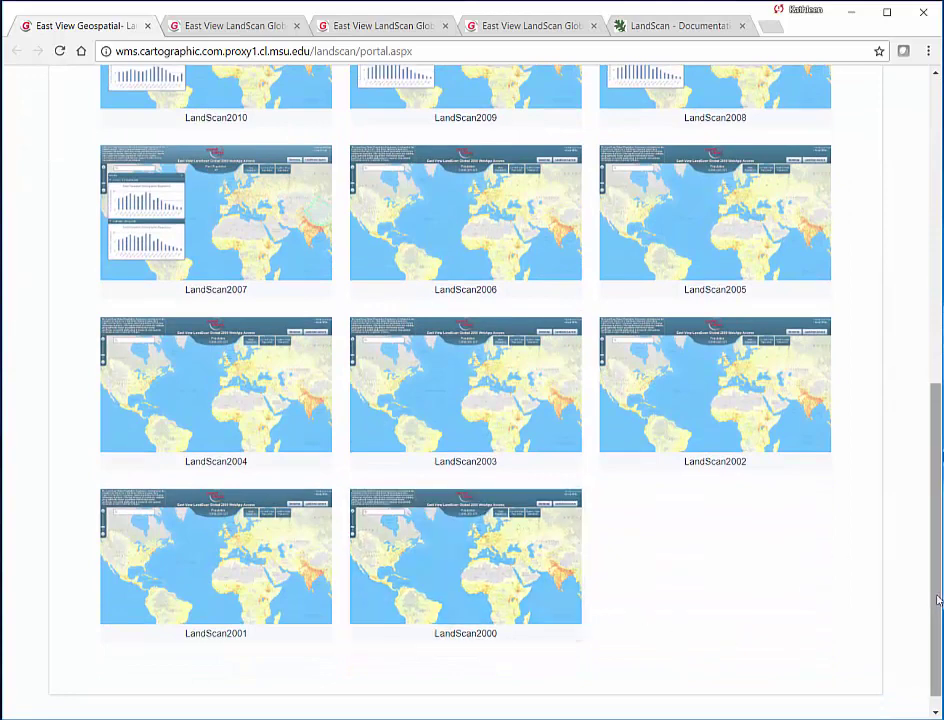
scroll(936, 597, "up", 1)
left_click_drag(936, 597, 928, 571)
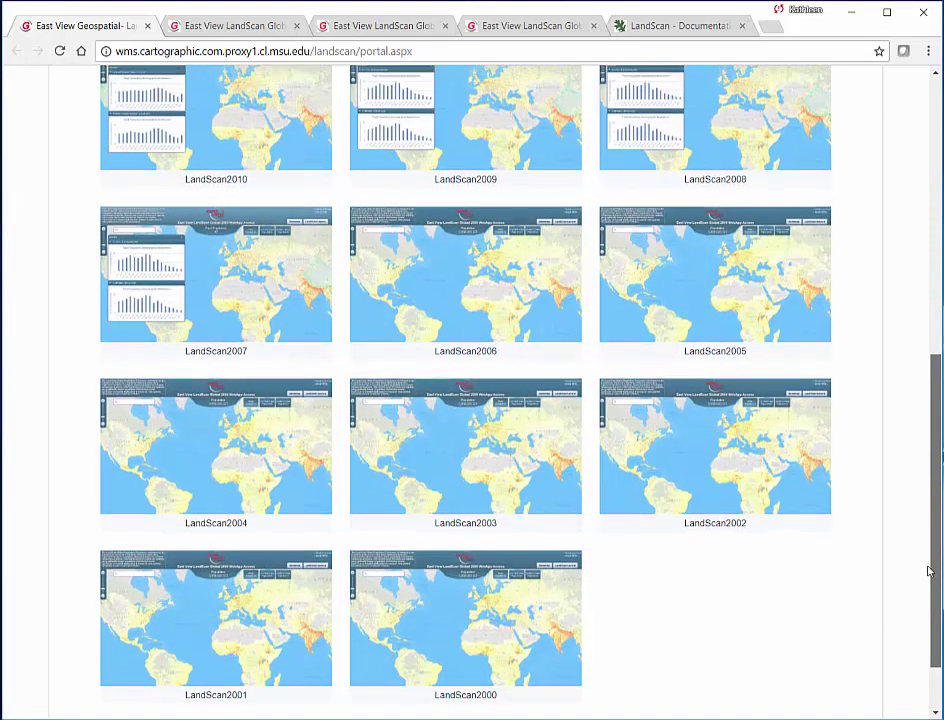
scroll(928, 571, "up", 1)
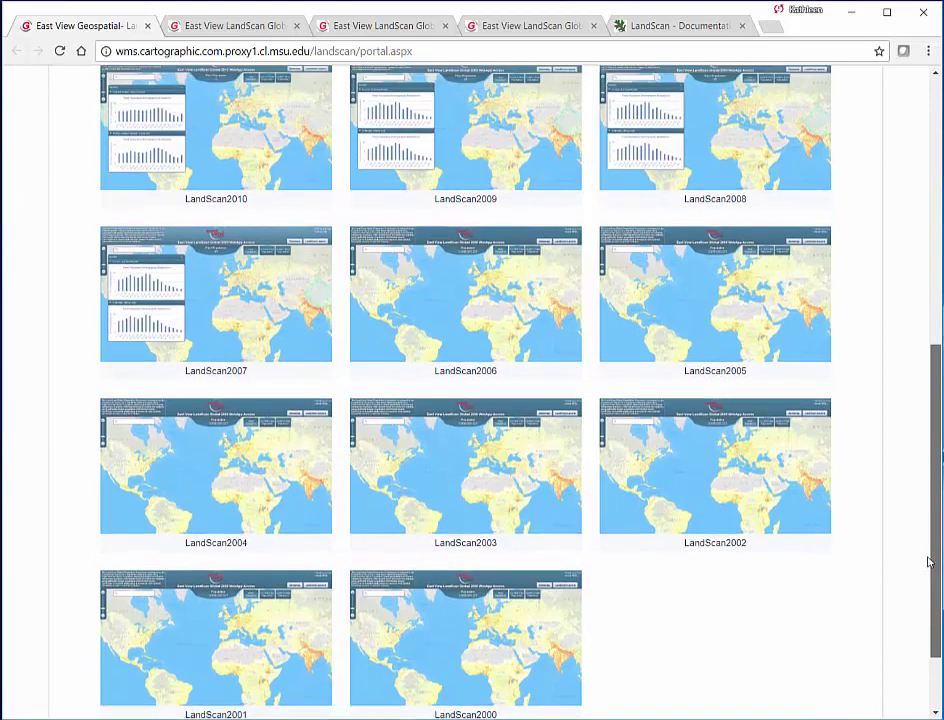
scroll(928, 571, "down", 1)
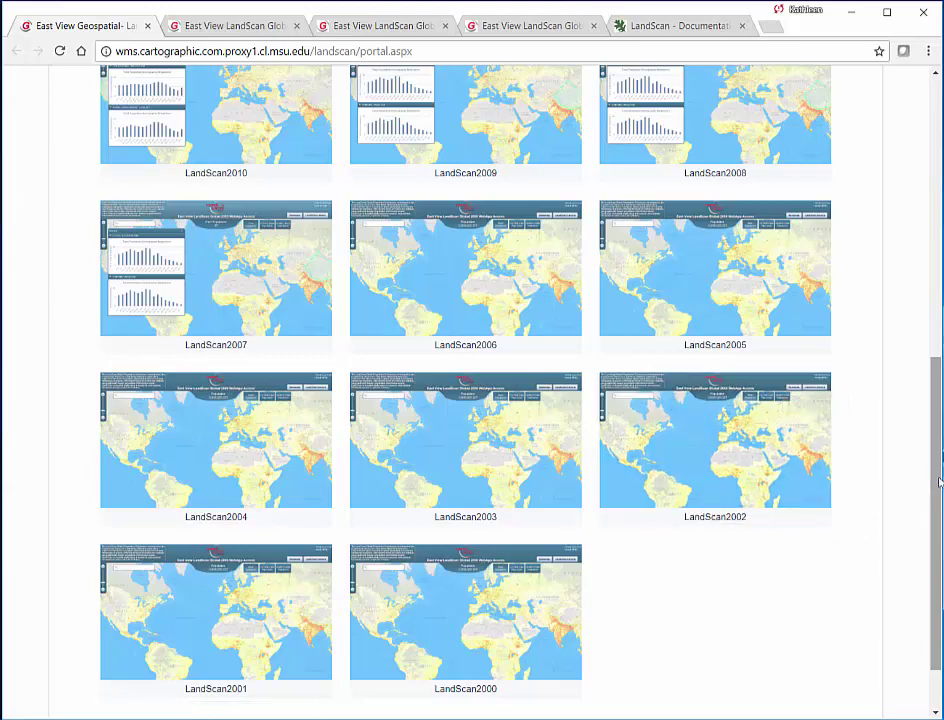
scroll(937, 457, "up", 1)
left_click_drag(937, 457, 918, 266)
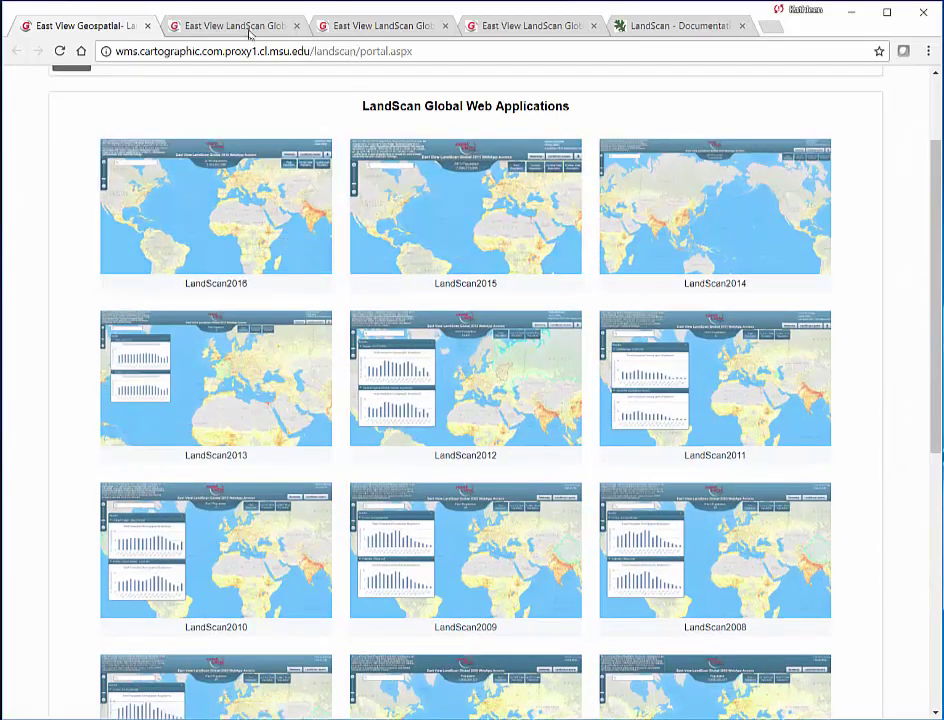
- Return to the LandScan 2016 map and search for 'nigeria'
left_click(532, 27)
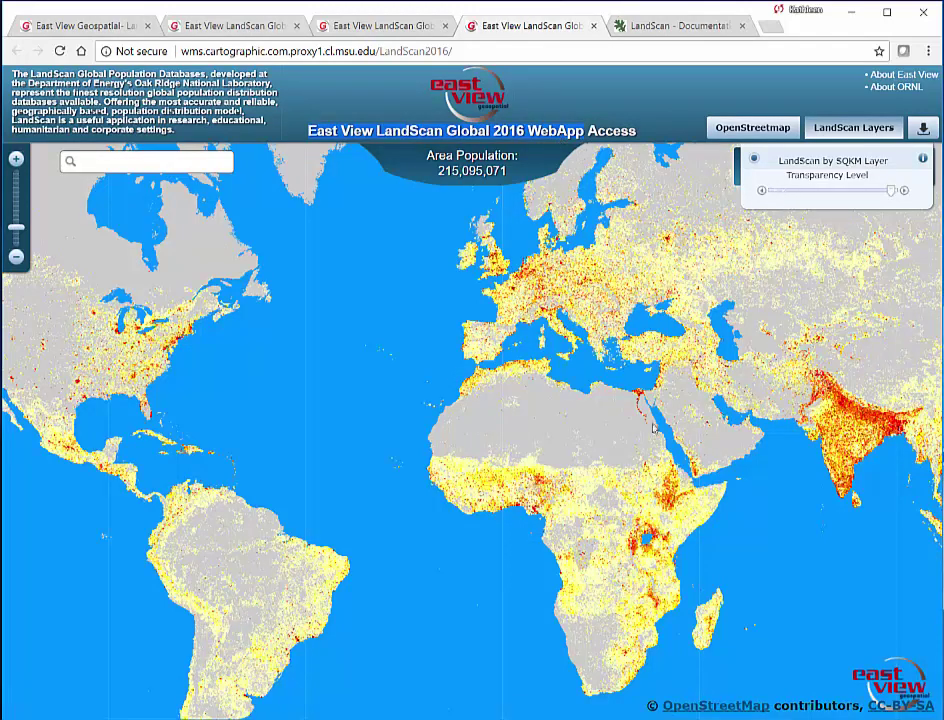
left_click(107, 166)
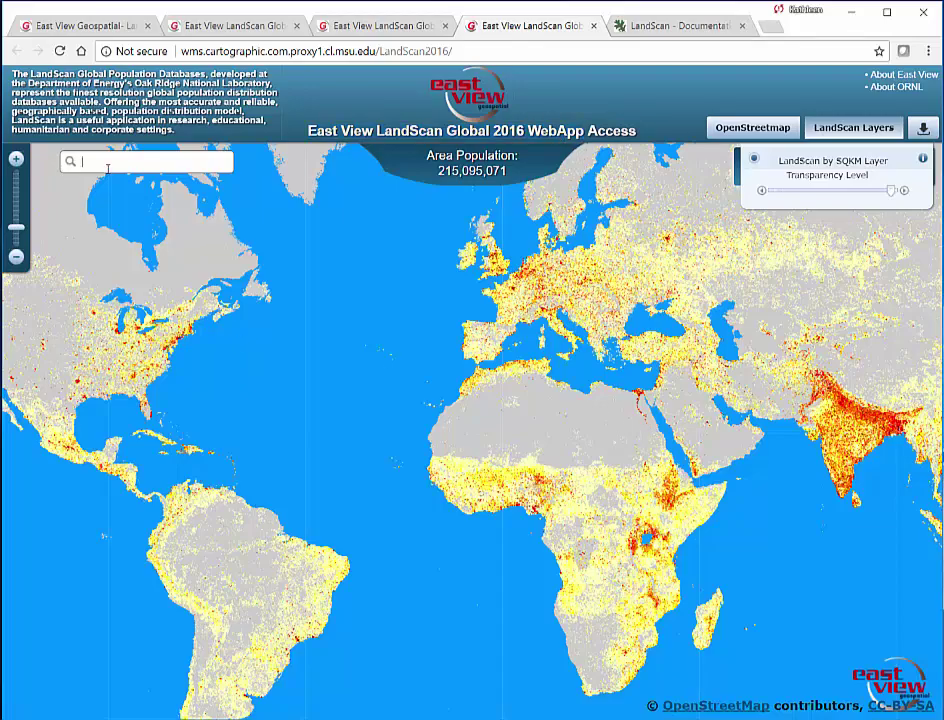
type("nigeria")
key("Return")
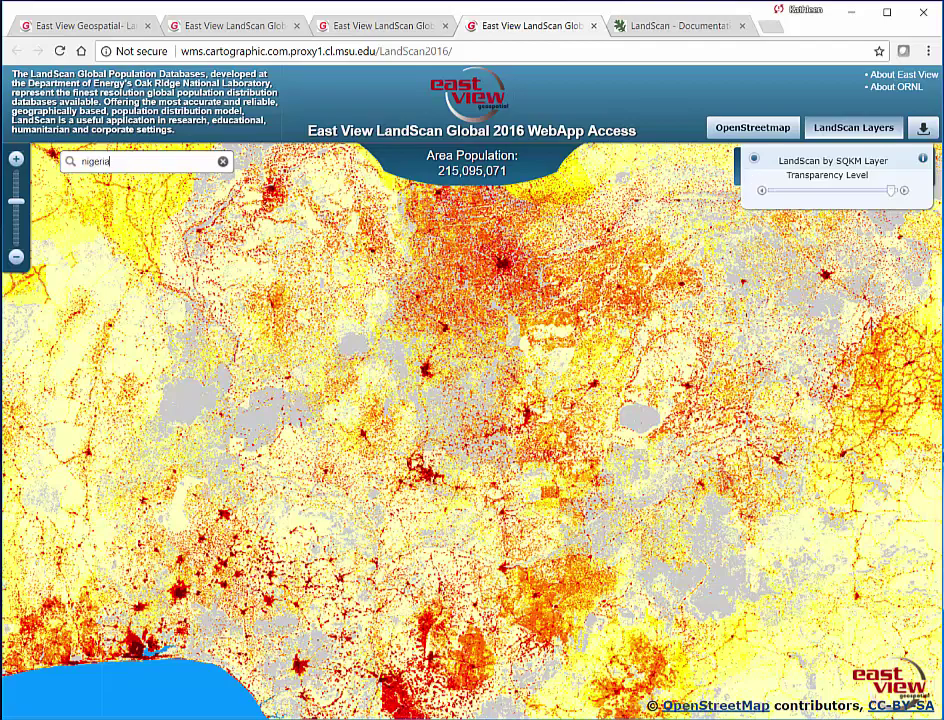
- Replace the search with 'abuja' and zoom to the first Abuja suggestion
key("ctrl+a")
type("abuja")
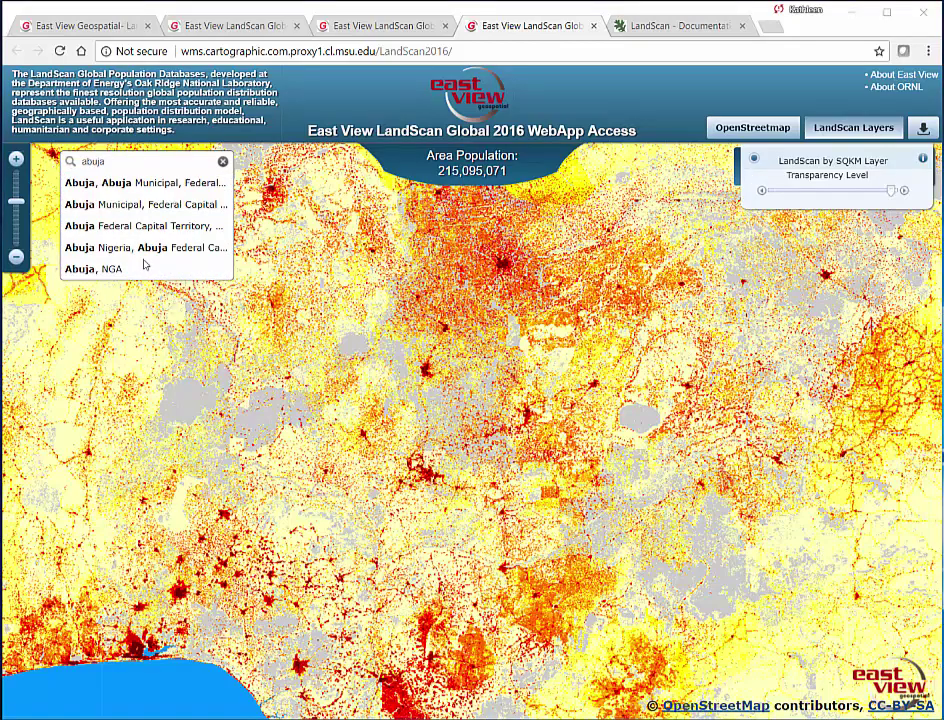
left_click(145, 183)
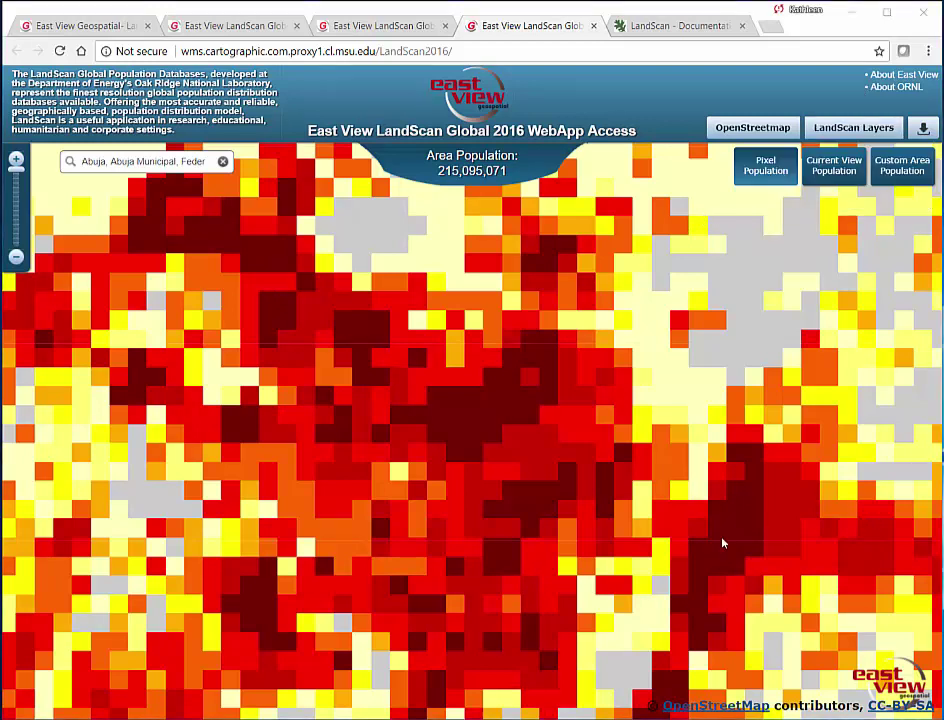
- Use Pixel Population, then Current View Population to get 2,309,168 for the Abuja view
mouse_move(820, 132)
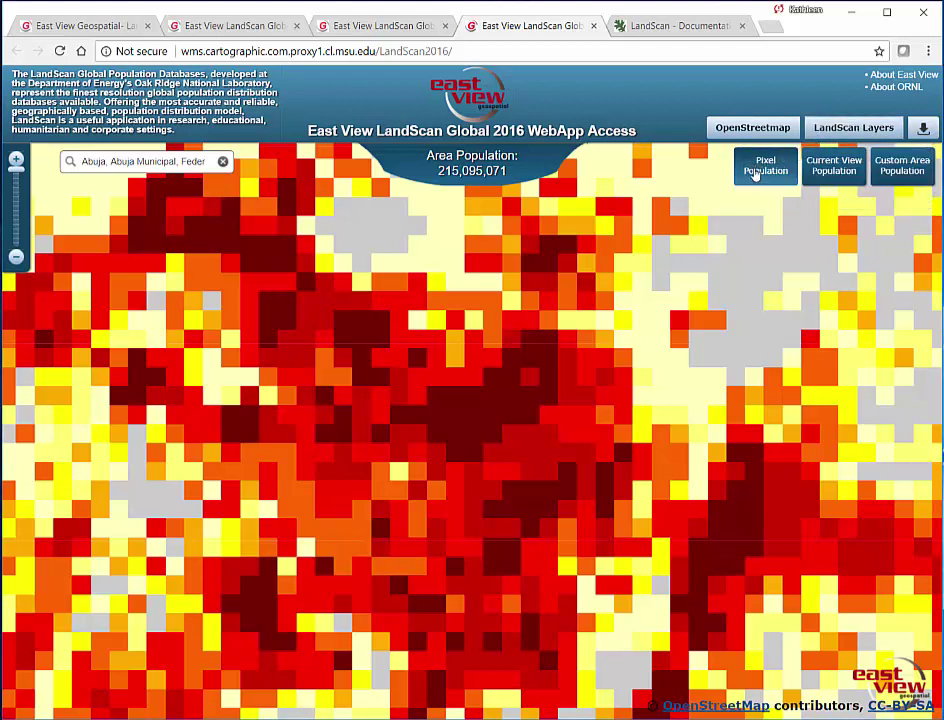
left_click(755, 170)
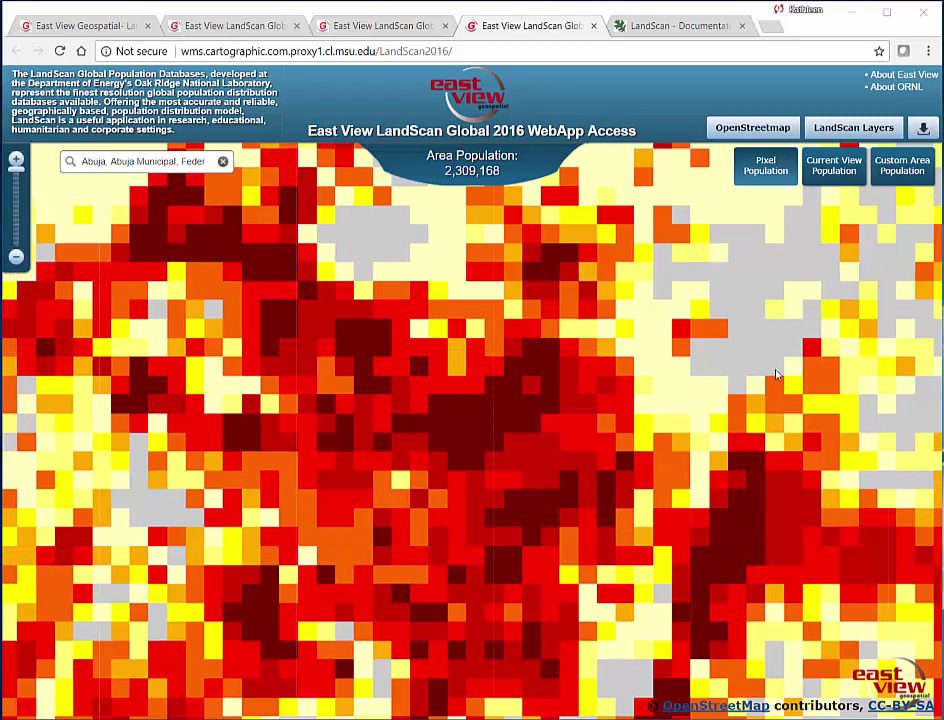
left_click(770, 168)
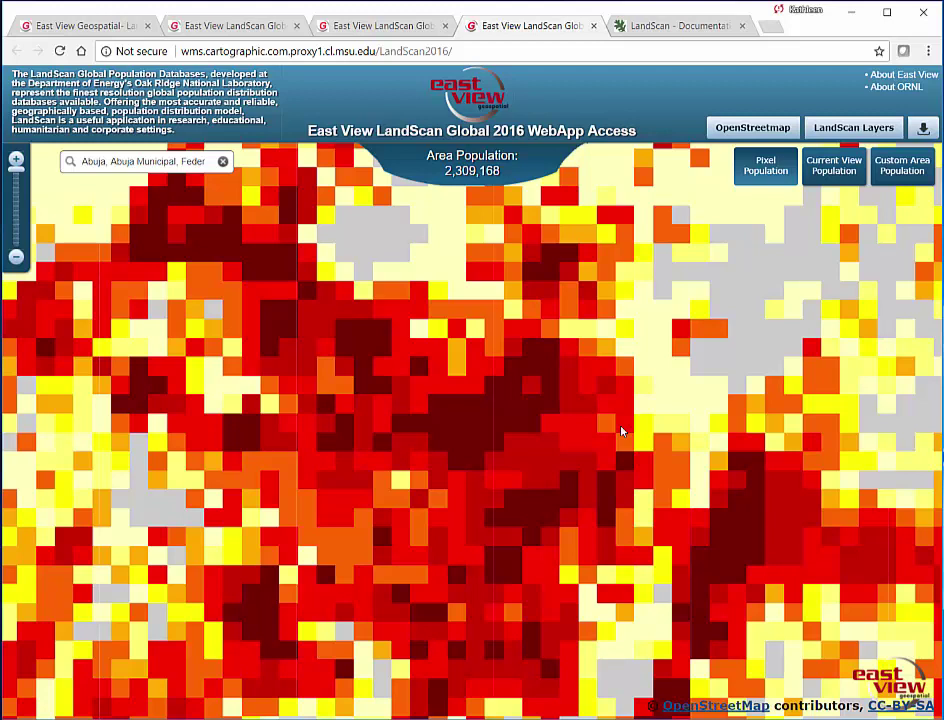
left_click(829, 174)
- Draw a five-corner custom polygon over the dense red cells, giving area population 486,788
left_click(904, 172)
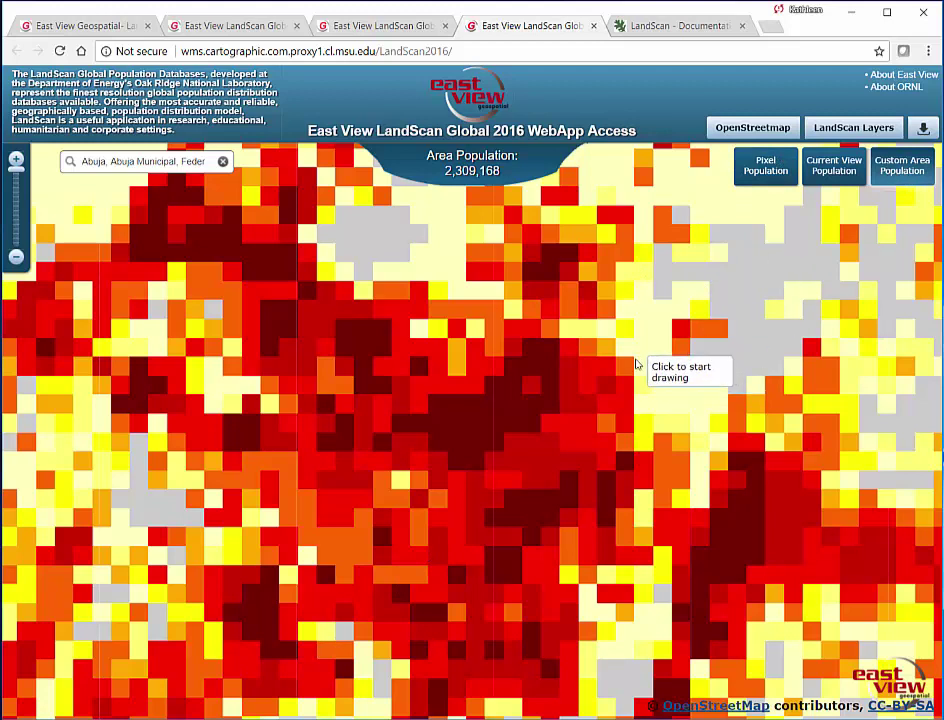
left_click(634, 360)
left_click(642, 493)
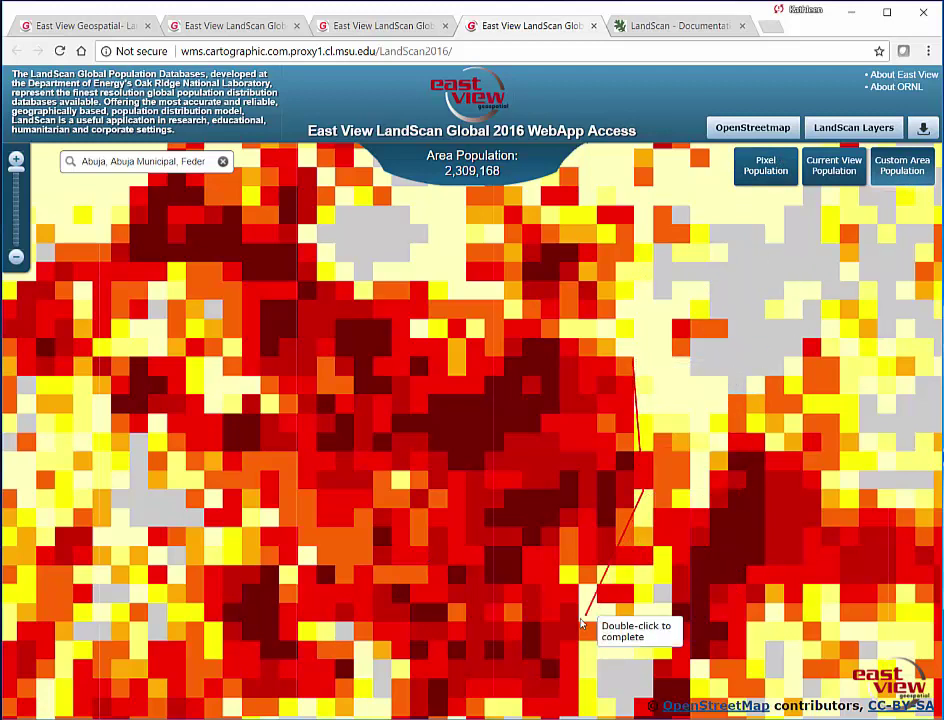
left_click(581, 613)
left_click(466, 602)
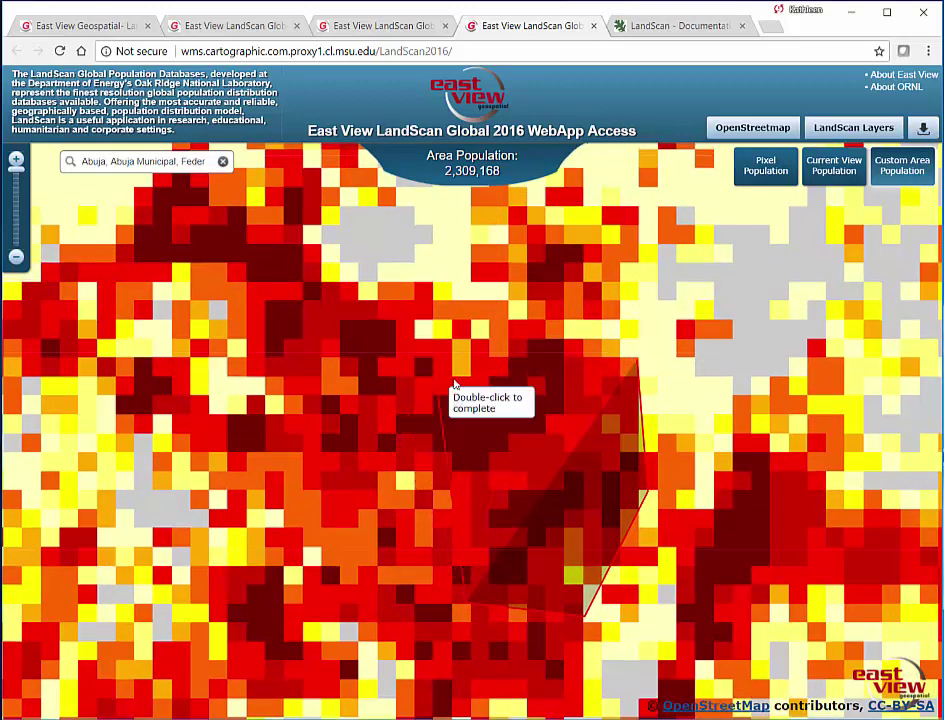
left_click(377, 430)
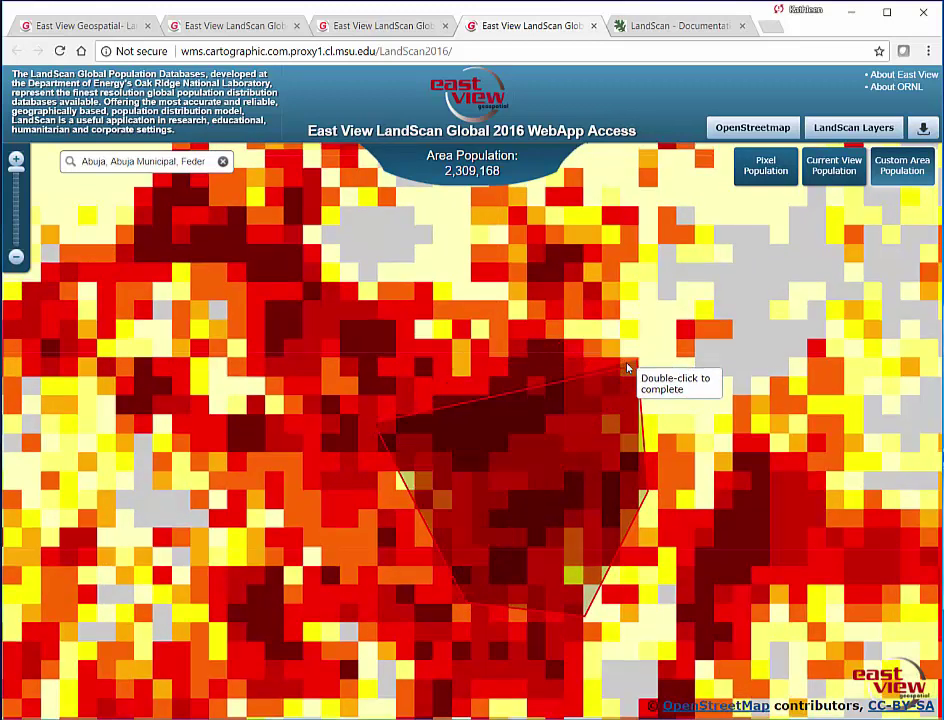
double_click(636, 368)
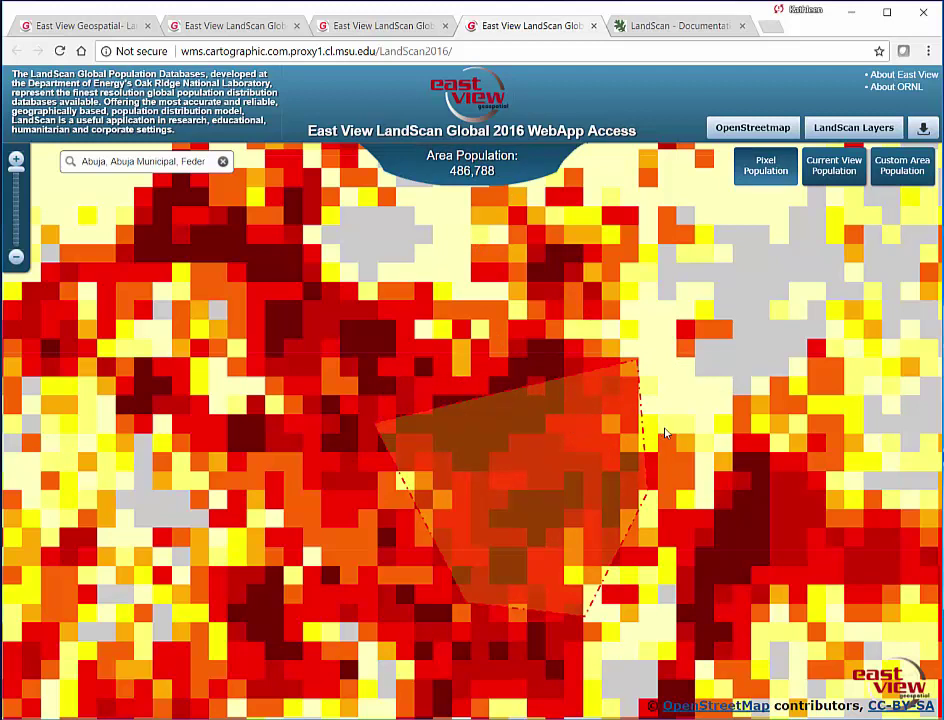
- Draw a new four-corner custom polygon and download its data as CustomArea.zip
left_click(924, 130)
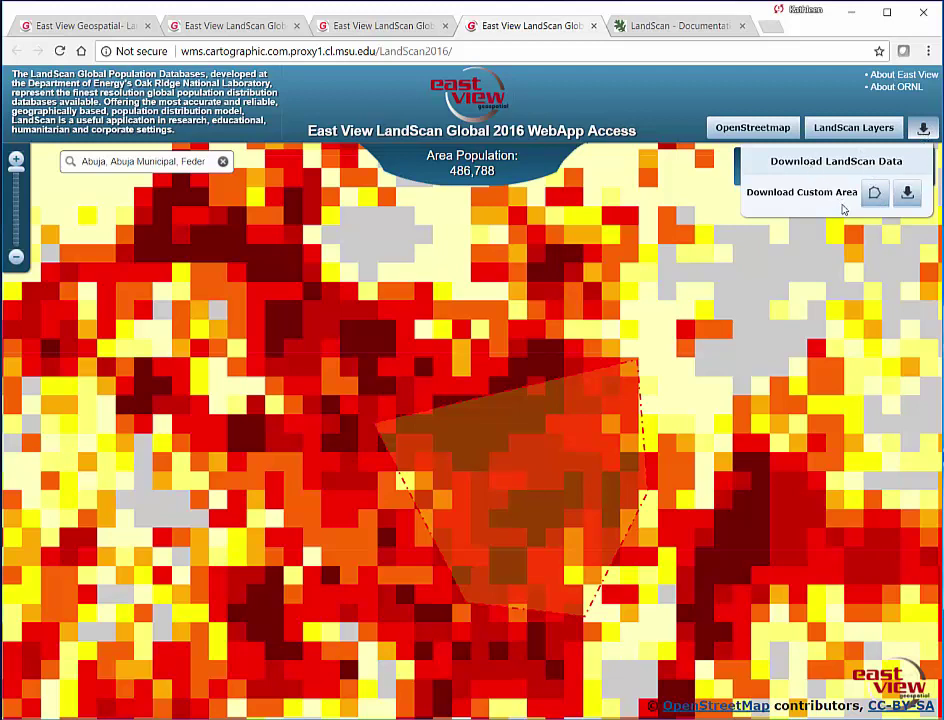
left_click(876, 195)
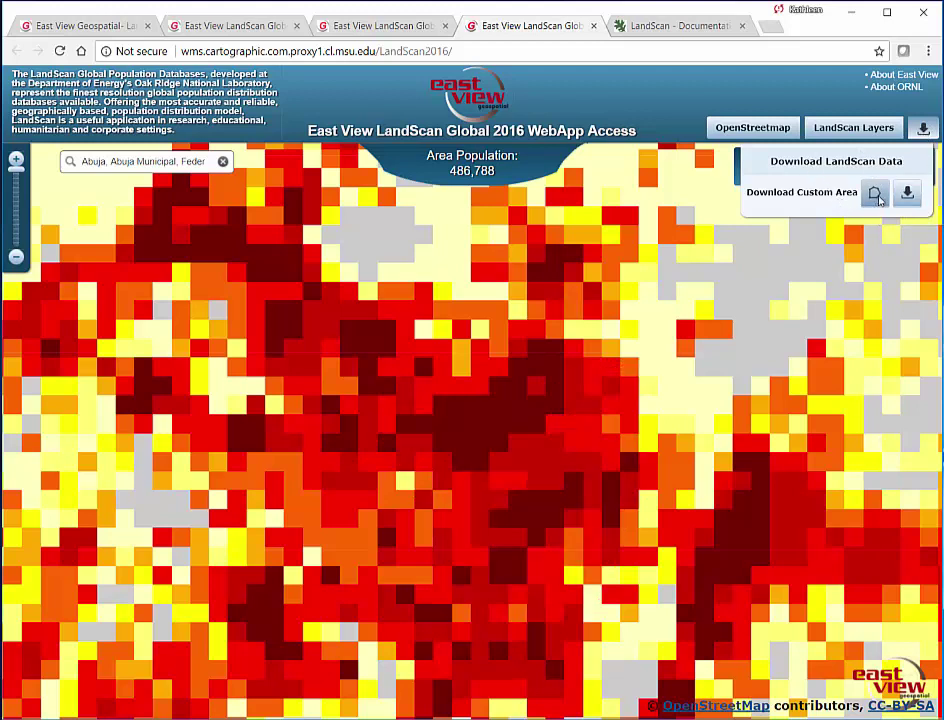
left_click(684, 457)
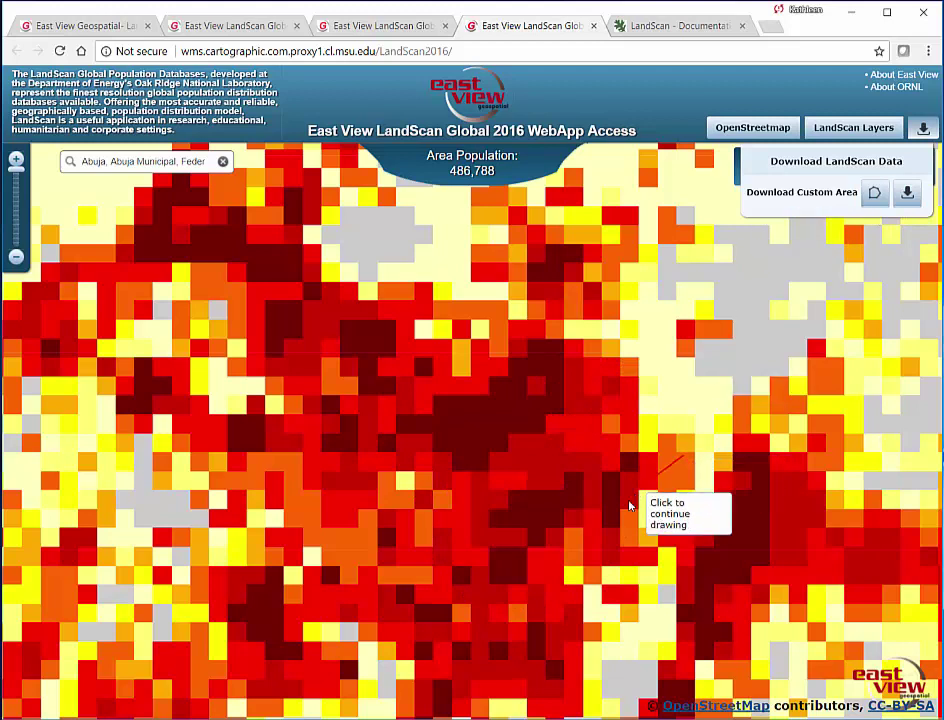
left_click(414, 634)
left_click(360, 365)
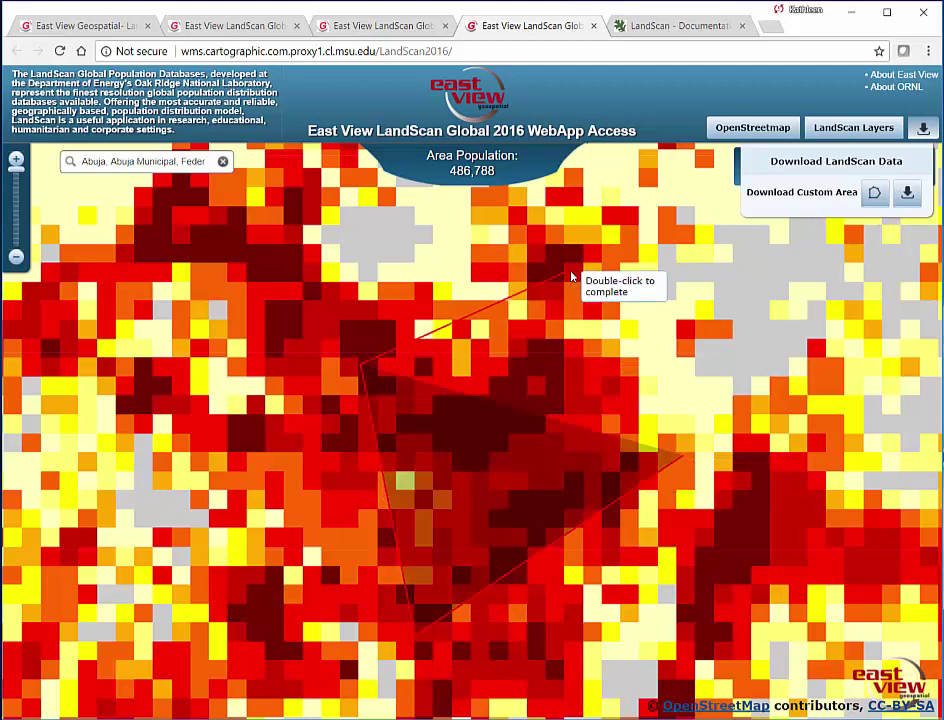
left_click(627, 368)
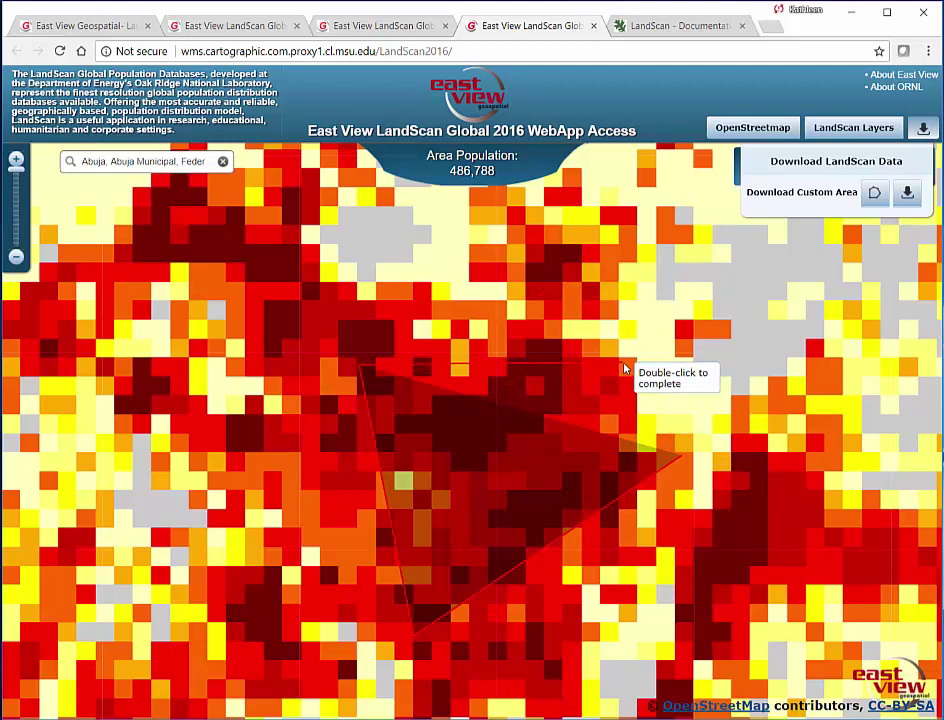
double_click(679, 450)
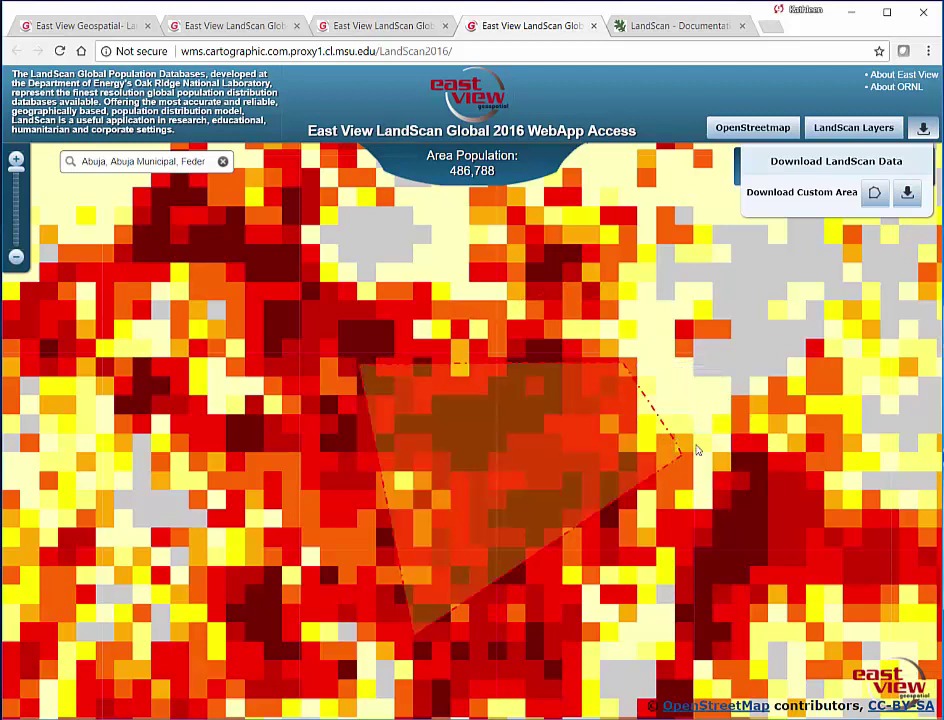
left_click(907, 193)
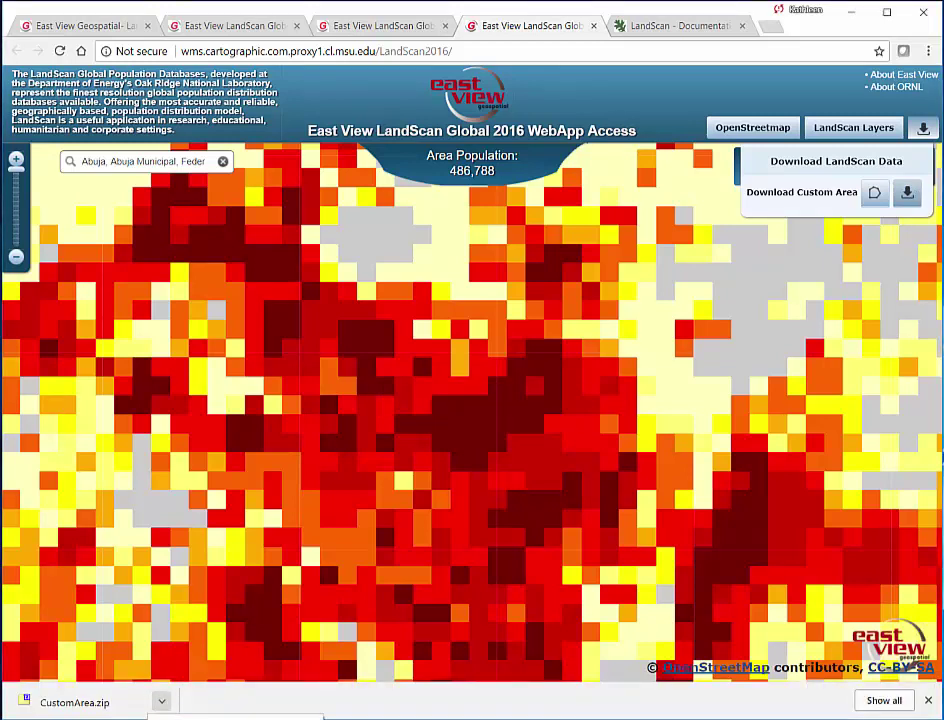
- Locate CustomArea.zip in its Downloads folder, then open it in 7-Zip
left_click(161, 701)
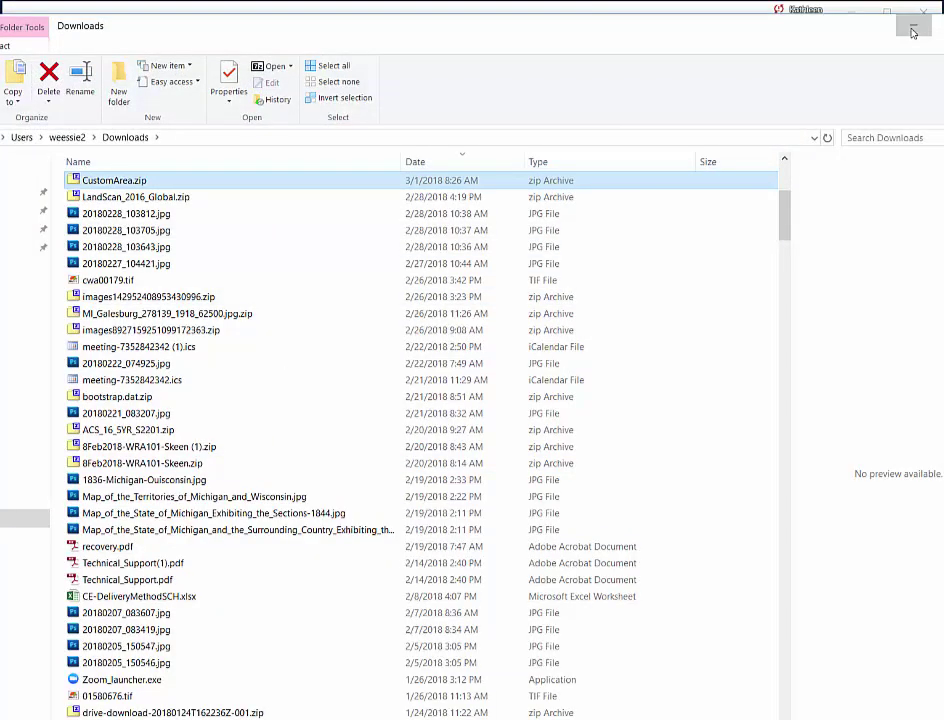
left_click(834, 12)
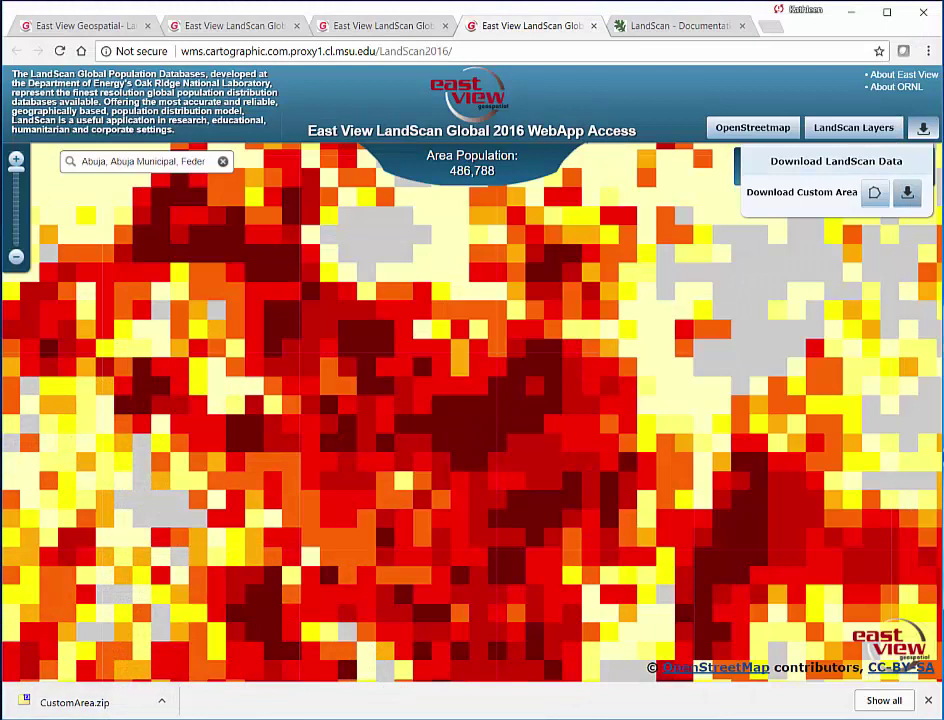
left_click(161, 702)
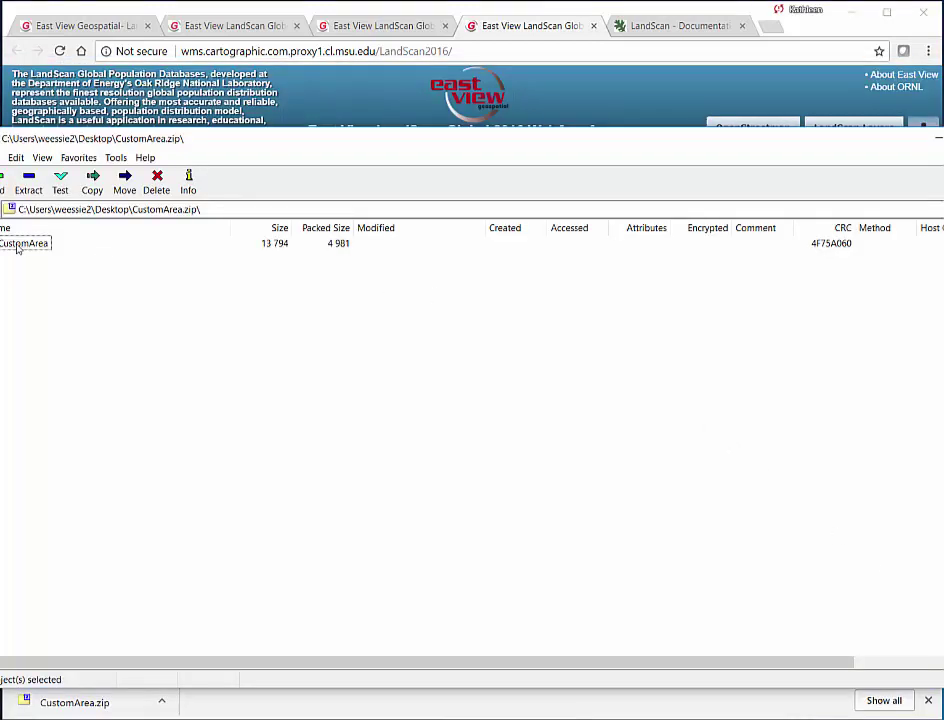
- Browse the archive's CustomArea and LandScan2016 folders to see the lspop2016 files, then close 7-Zip
double_click(17, 248)
double_click(30, 243)
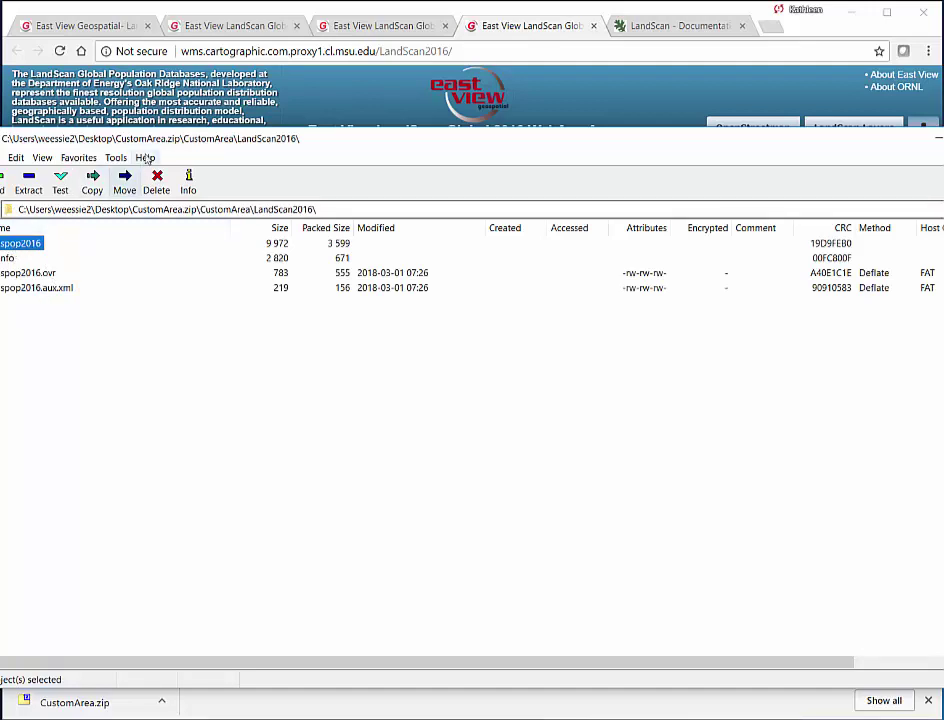
left_click_drag(182, 145, 226, 158)
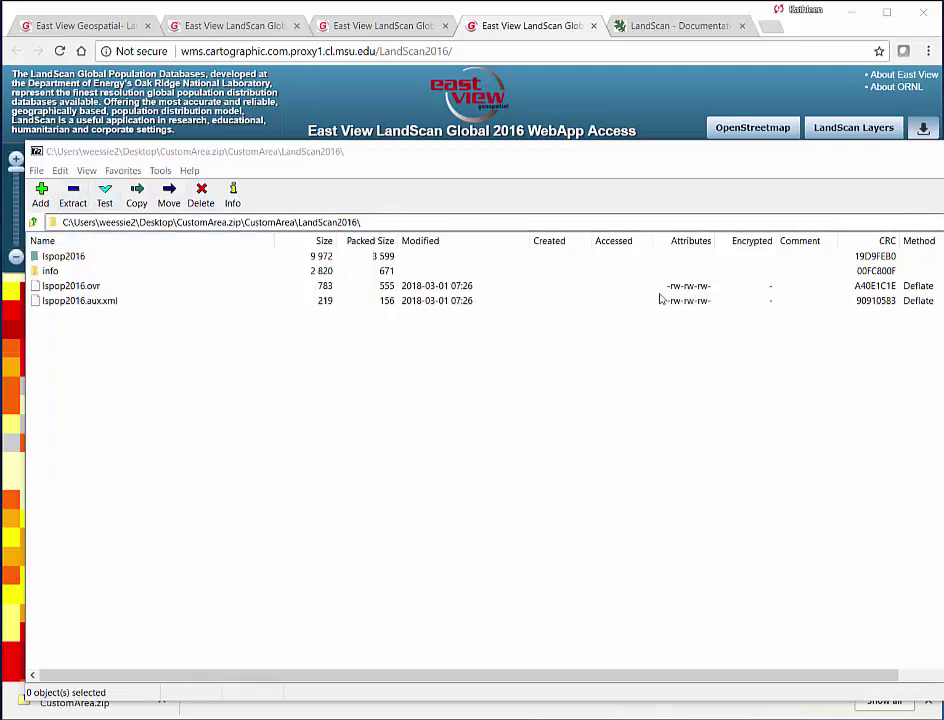
key("alt+F4")
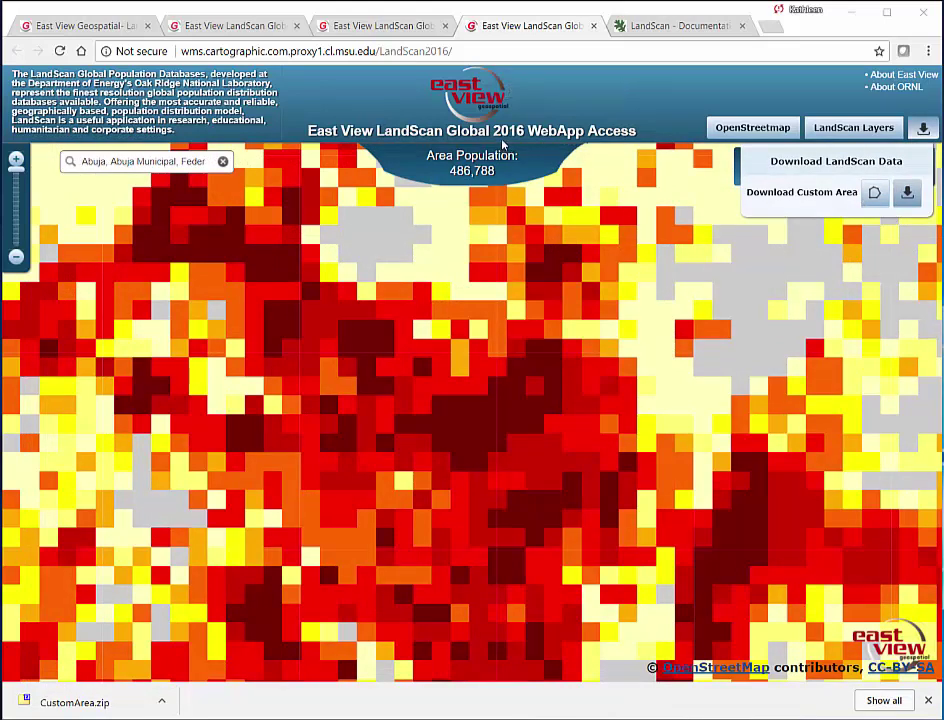
- View the LandScan 2014 page's country download list, leaving Afghanistan selected
left_click(373, 20)
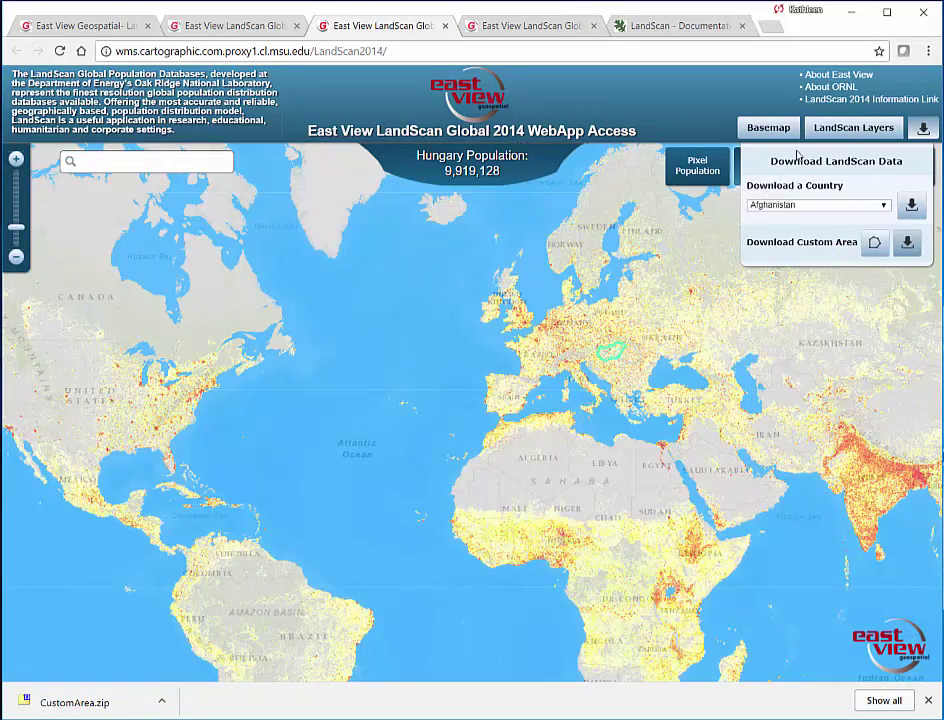
left_click(885, 206)
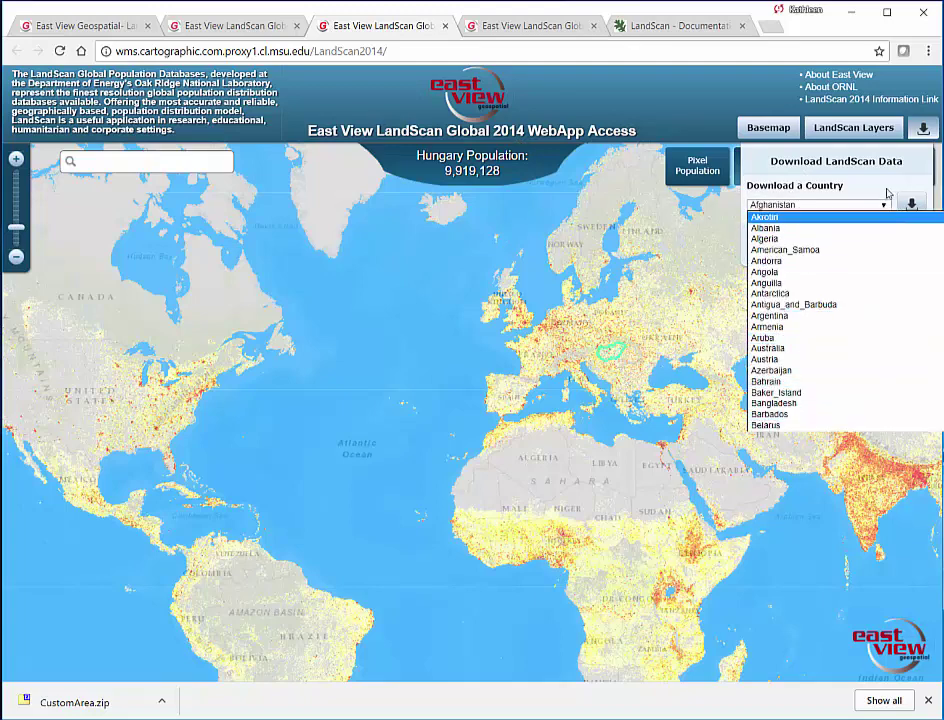
left_click(822, 203)
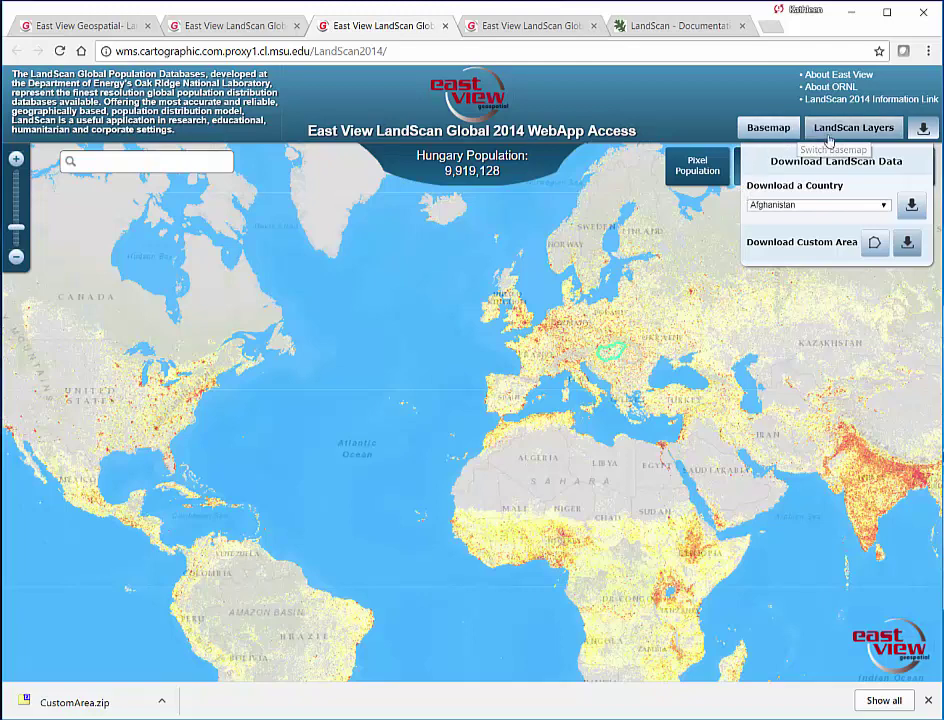
- Check the LandScan 2011 page's country list and custom area tool, then return to the 2016 map
left_click(268, 26)
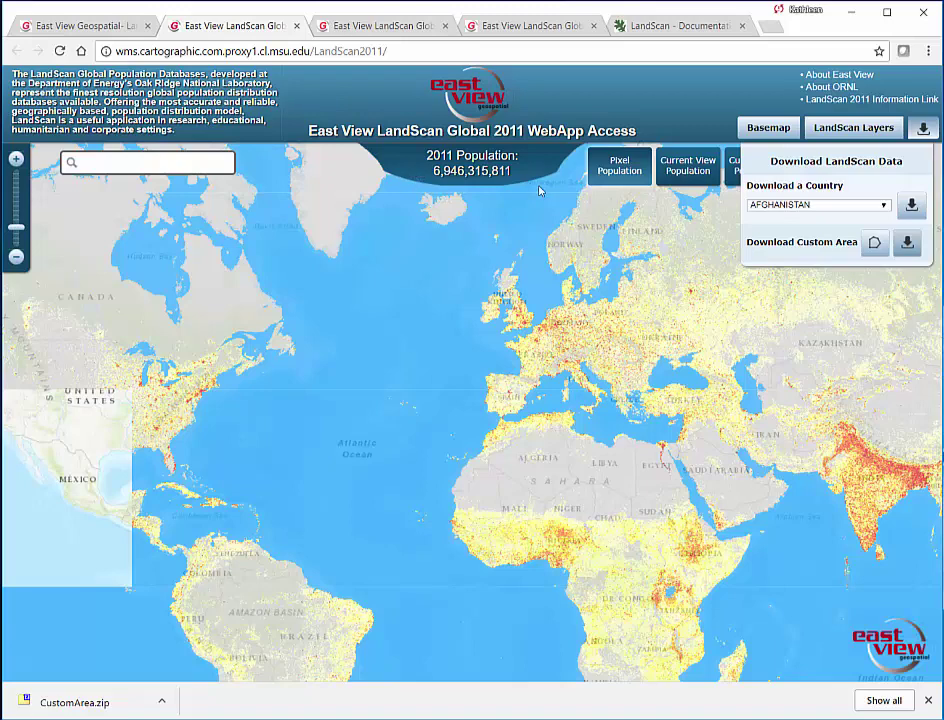
left_click(824, 205)
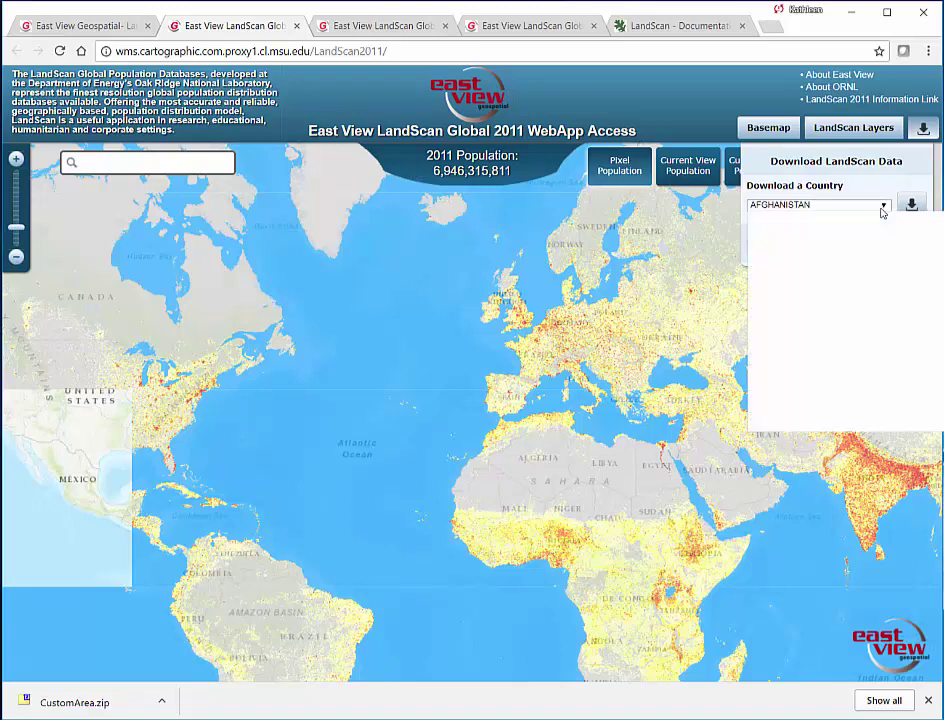
mouse_move(935, 218)
left_mouse_down()
mouse_move(935, 380)
mouse_move(933, 213)
left_mouse_up()
left_click(848, 194)
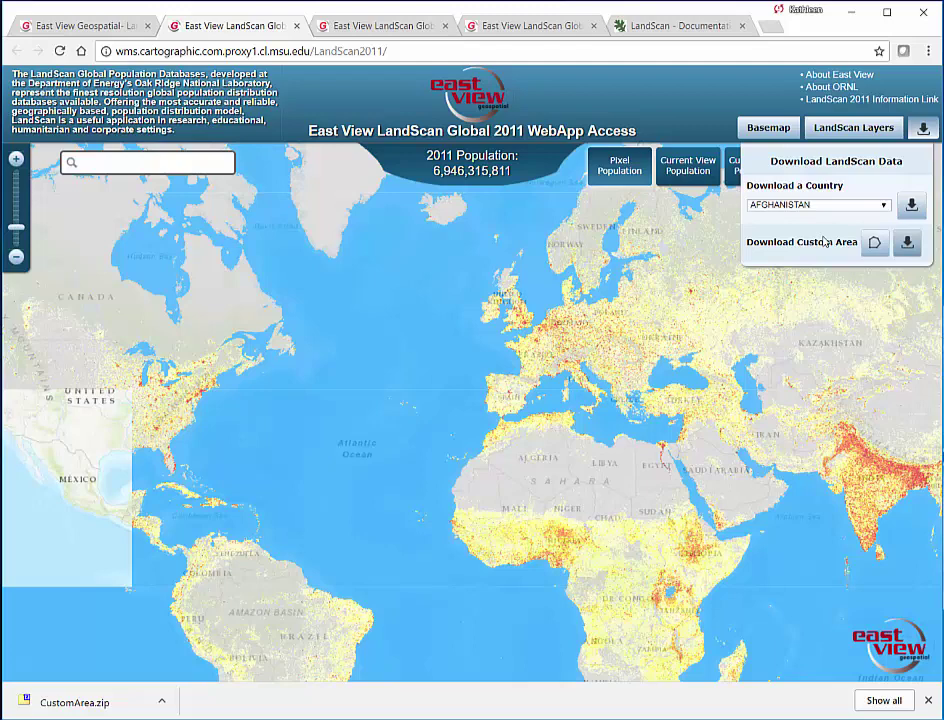
left_click(874, 243)
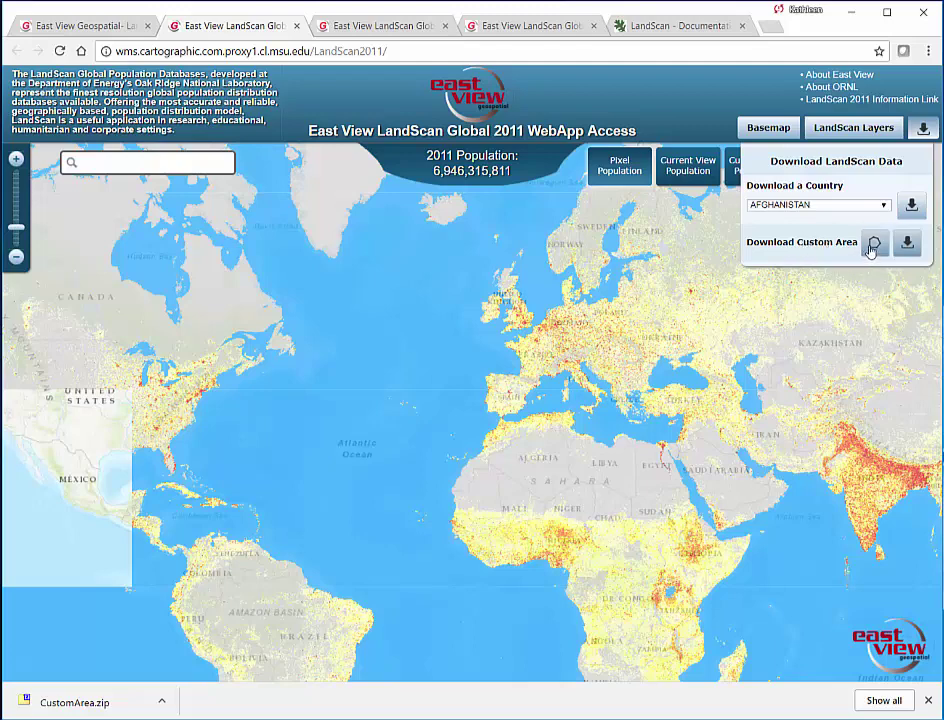
left_click(560, 27)
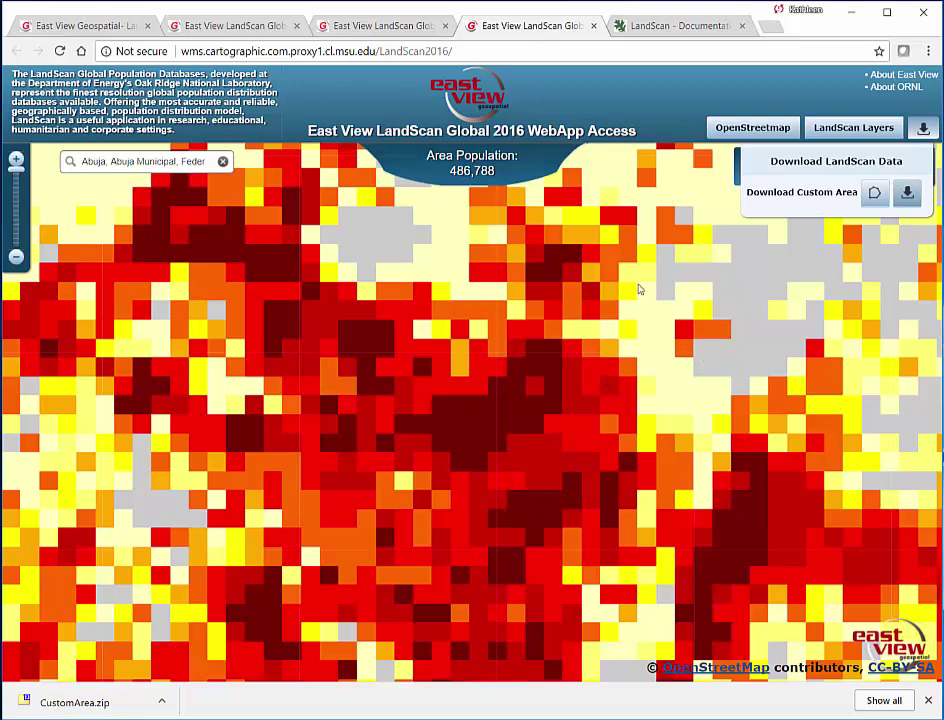
- Zoom out to a wide regional view around Abuja and open the LandScan layer transparency settings
left_click_drag(657, 278, 641, 263)
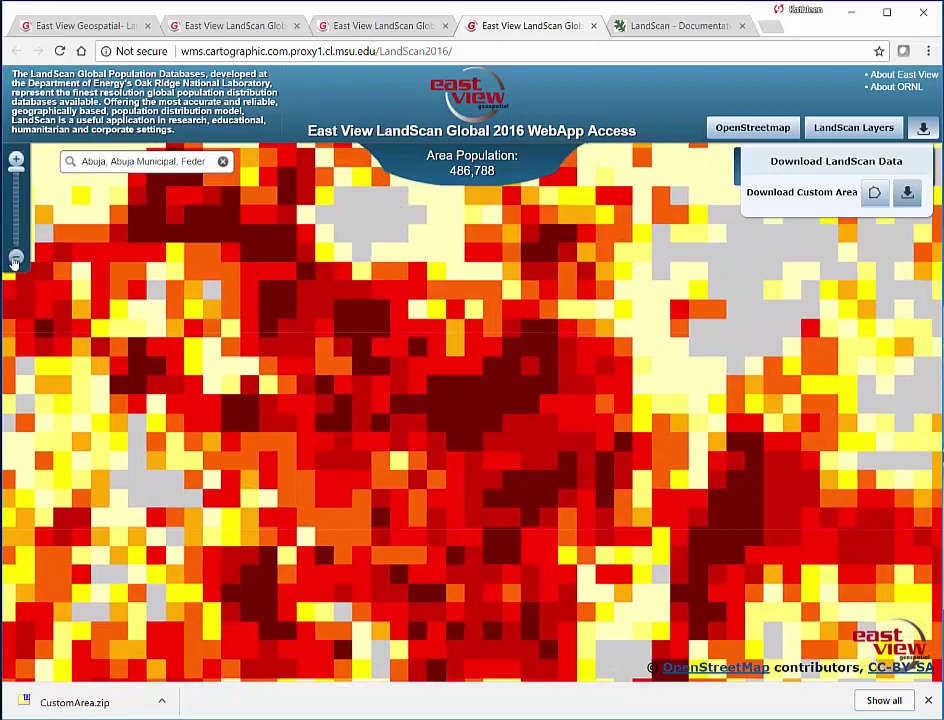
left_click(12, 192)
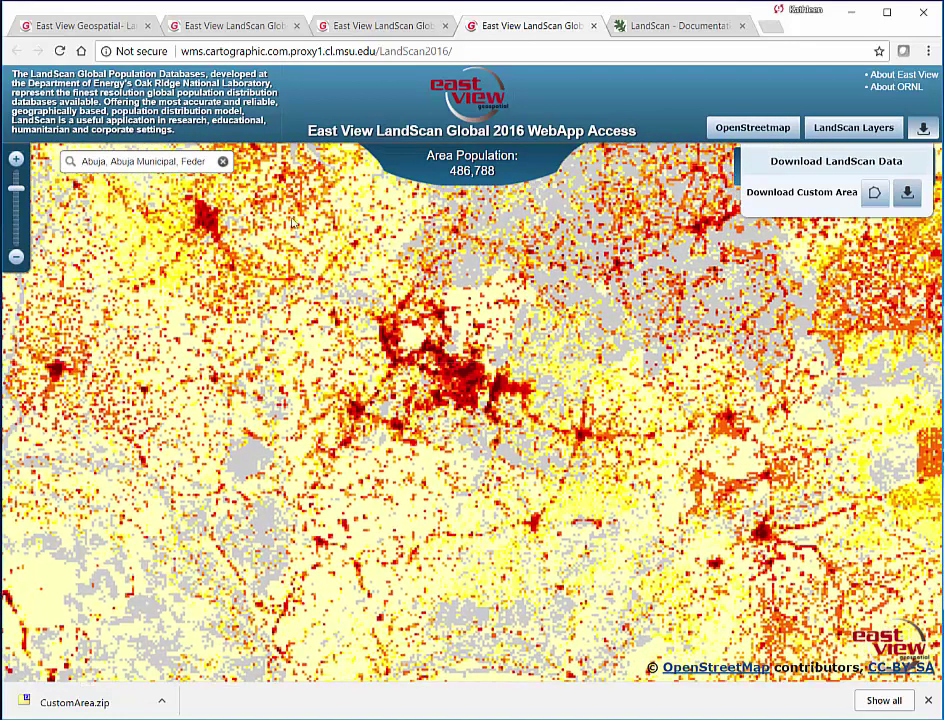
left_click(16, 257)
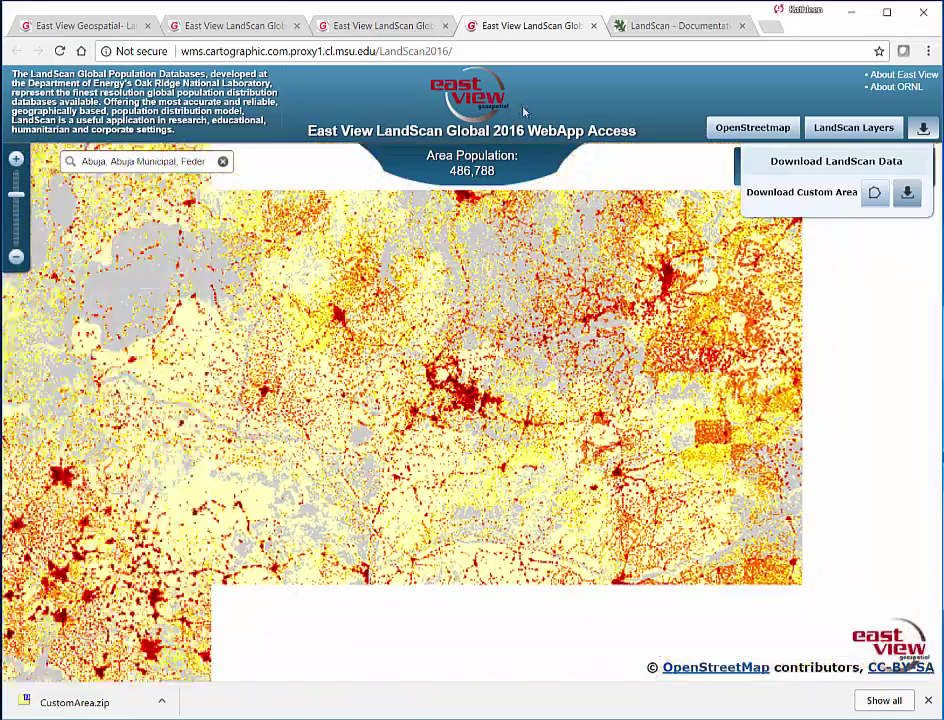
left_click(840, 131)
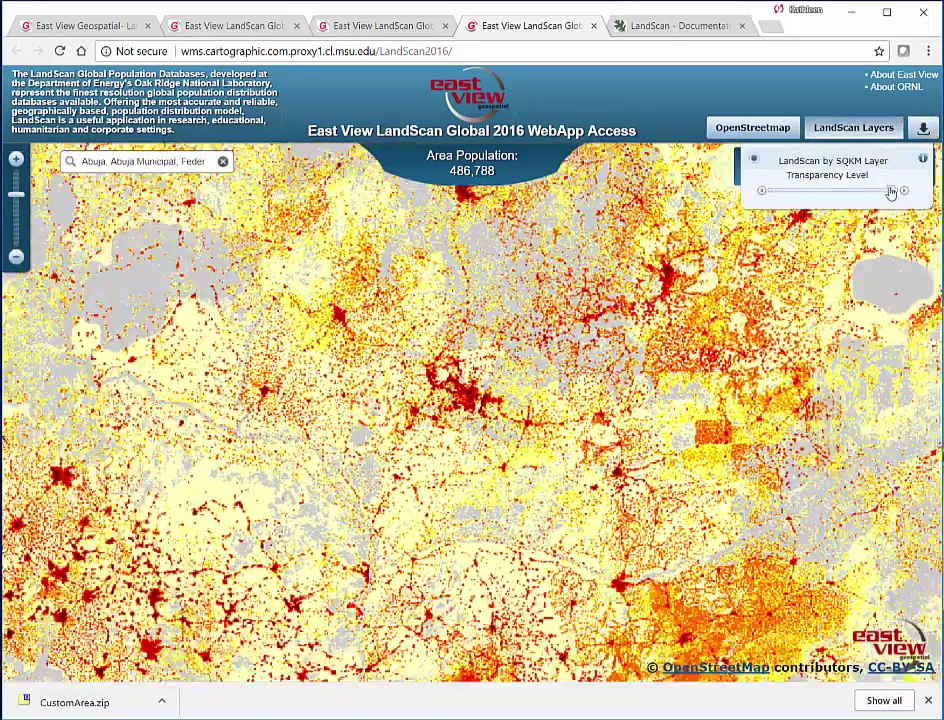
- Make the population layer more transparent and set the basemap to Streetmap after trying Topographic and OpenStreetMap
left_click_drag(885, 194, 774, 195)
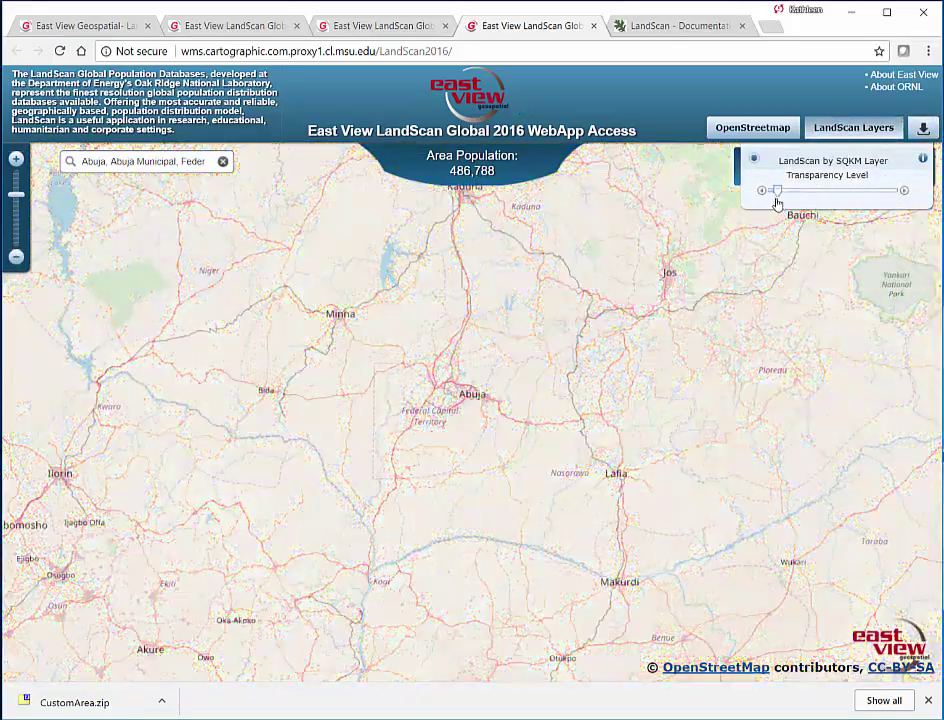
left_click(748, 131)
left_click(883, 195)
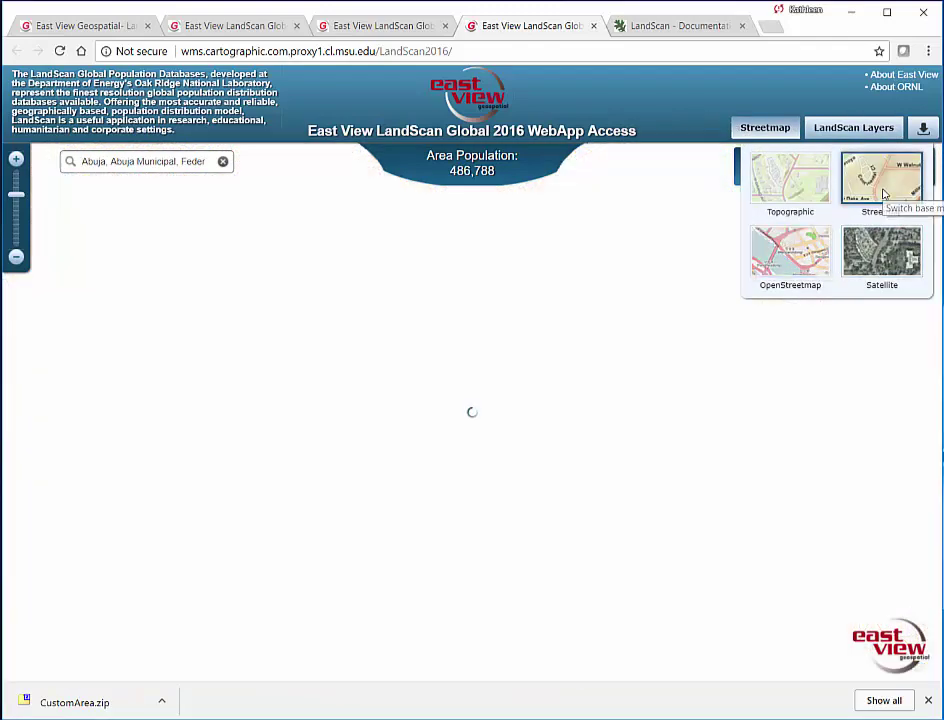
left_click(770, 172)
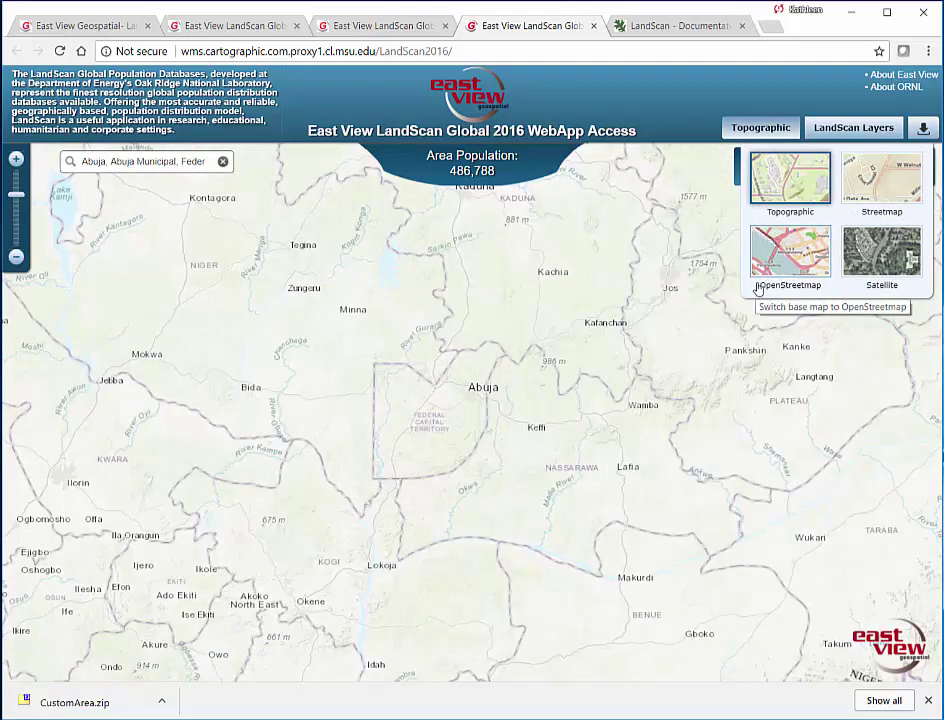
left_click(758, 284)
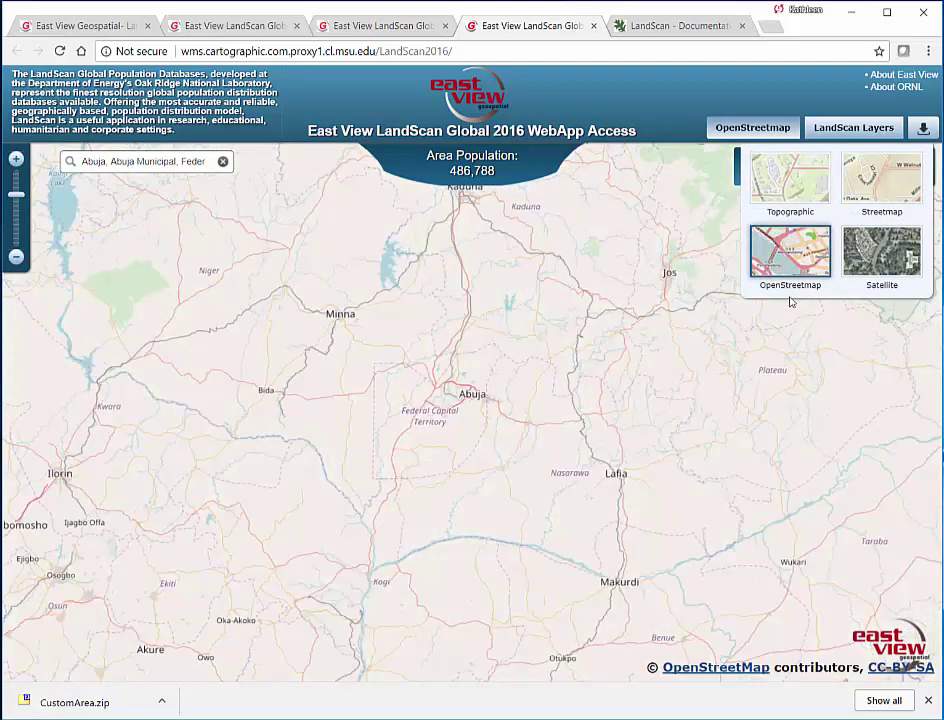
left_click(881, 178)
- Pan and zoom out until the whole of Nigeria is in view
left_click_drag(486, 511, 492, 487)
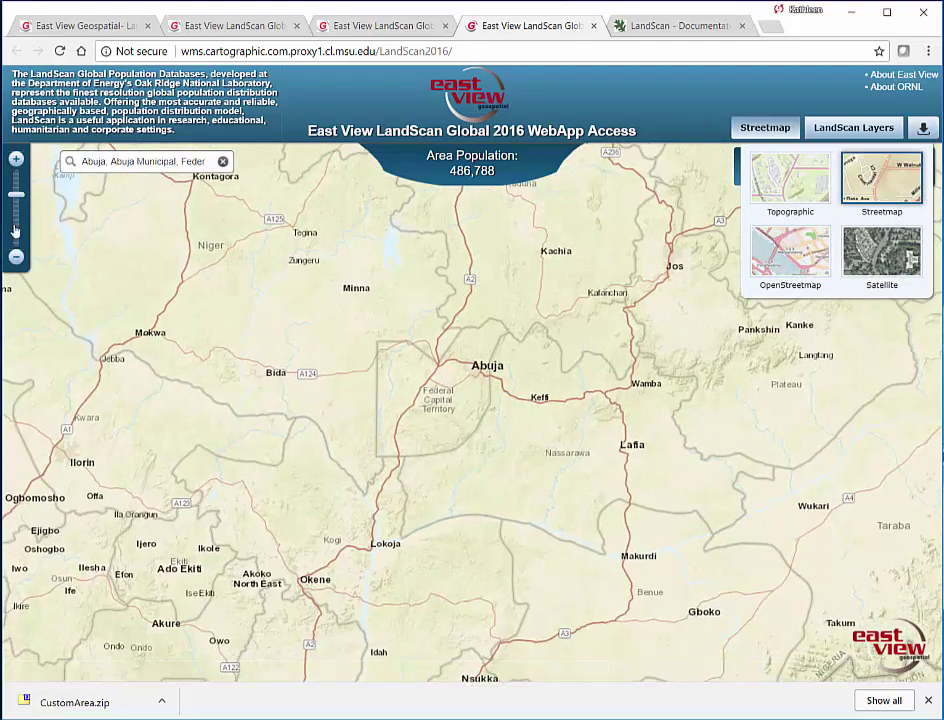
left_click(16, 257)
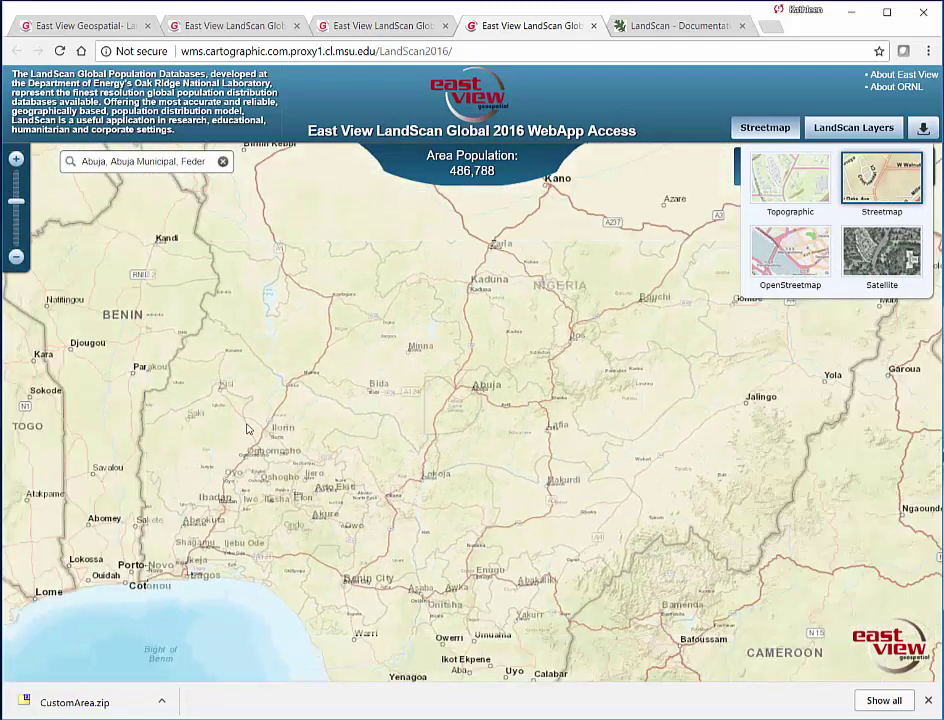
left_click_drag(240, 428, 207, 460)
left_click(15, 260)
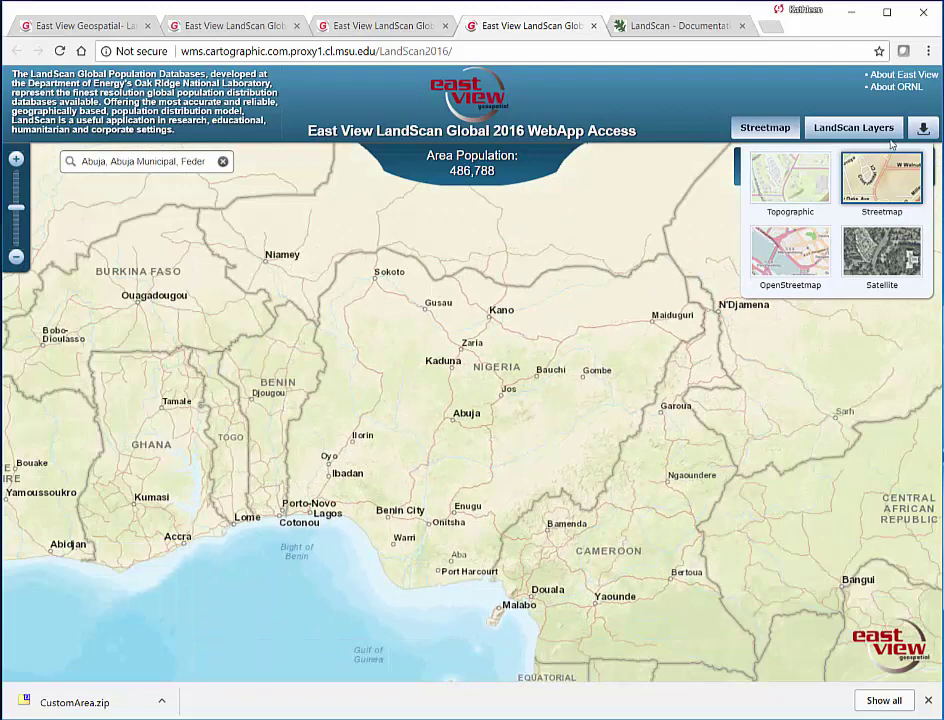
- Start a custom download area and trace the eastern border from Port Harcourt past Bamenda
left_click(922, 128)
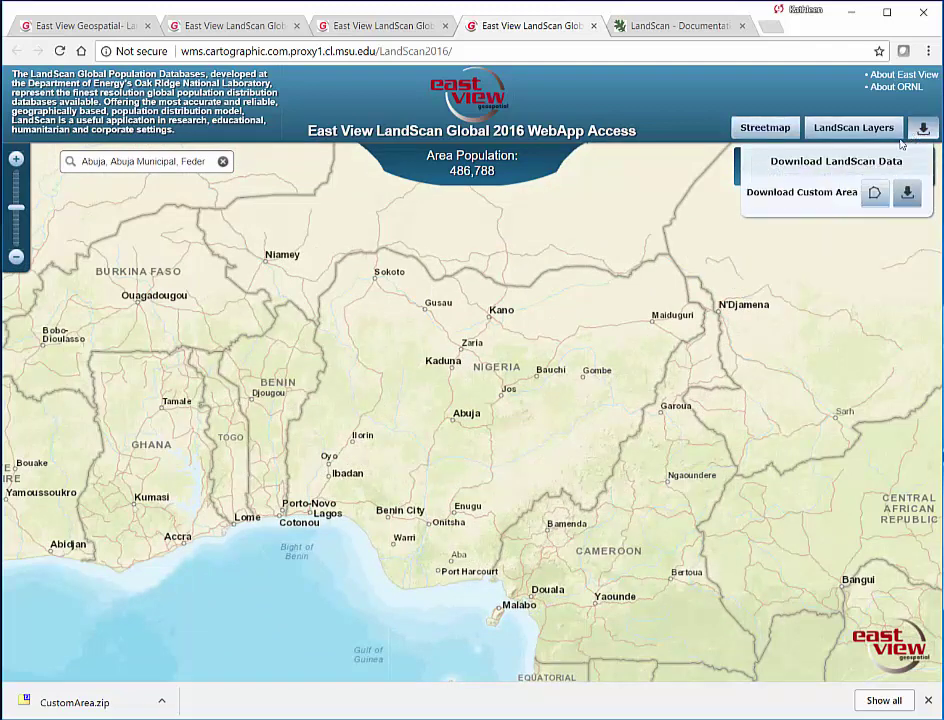
left_click(874, 194)
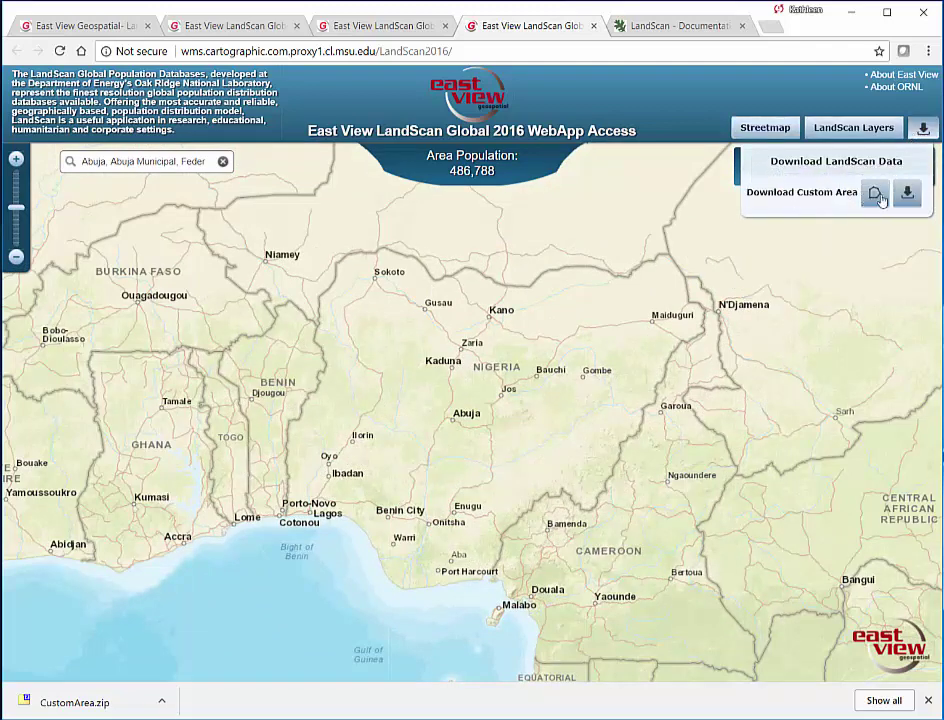
left_click(492, 571)
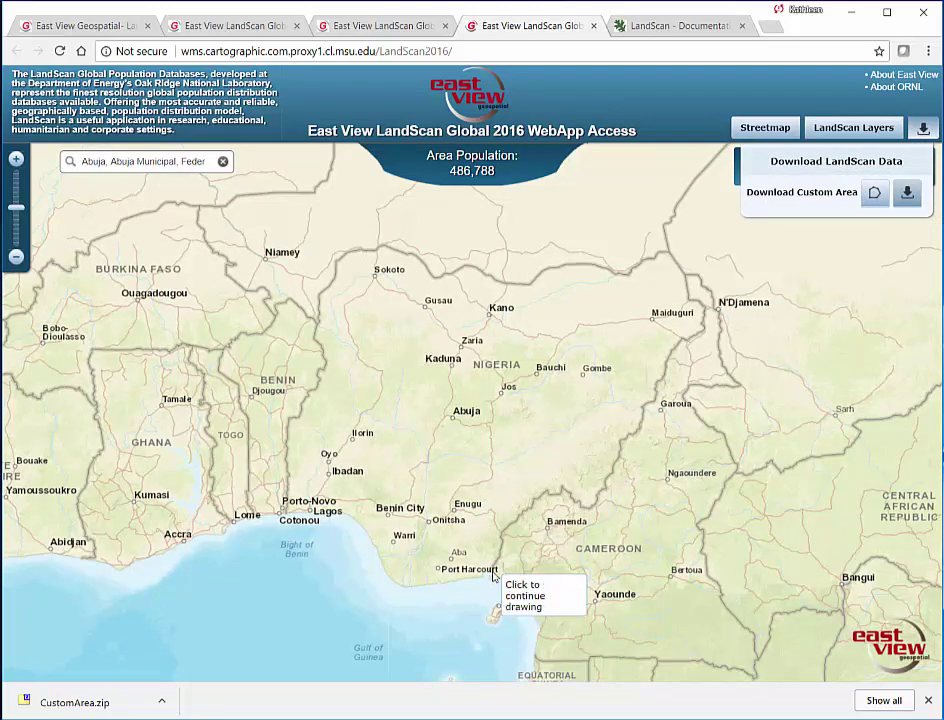
left_click(500, 565)
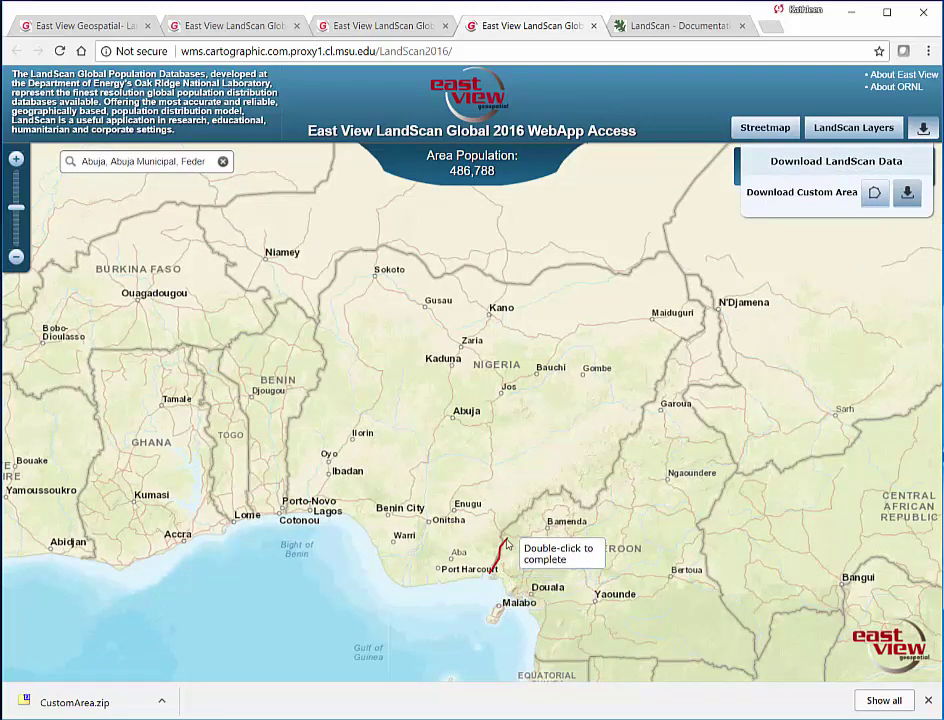
left_click(503, 540)
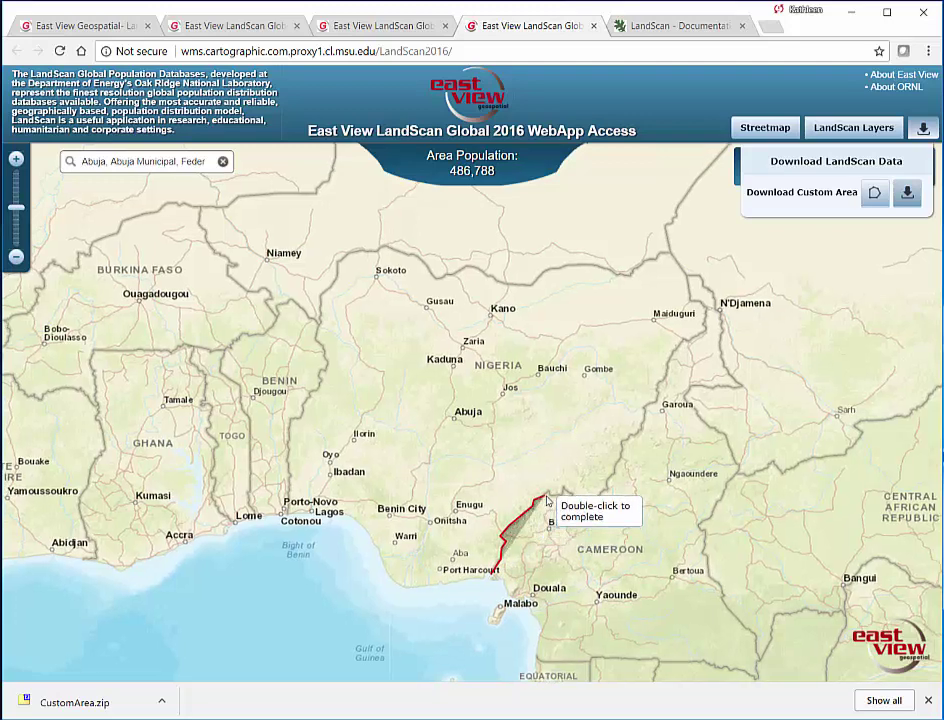
left_click(549, 495)
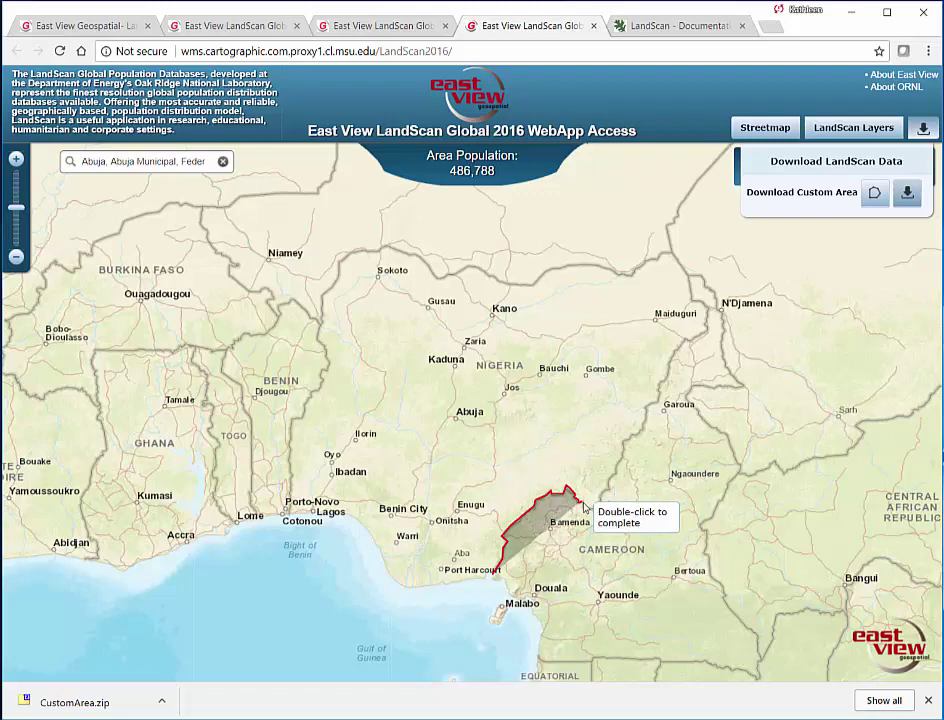
left_click(586, 506)
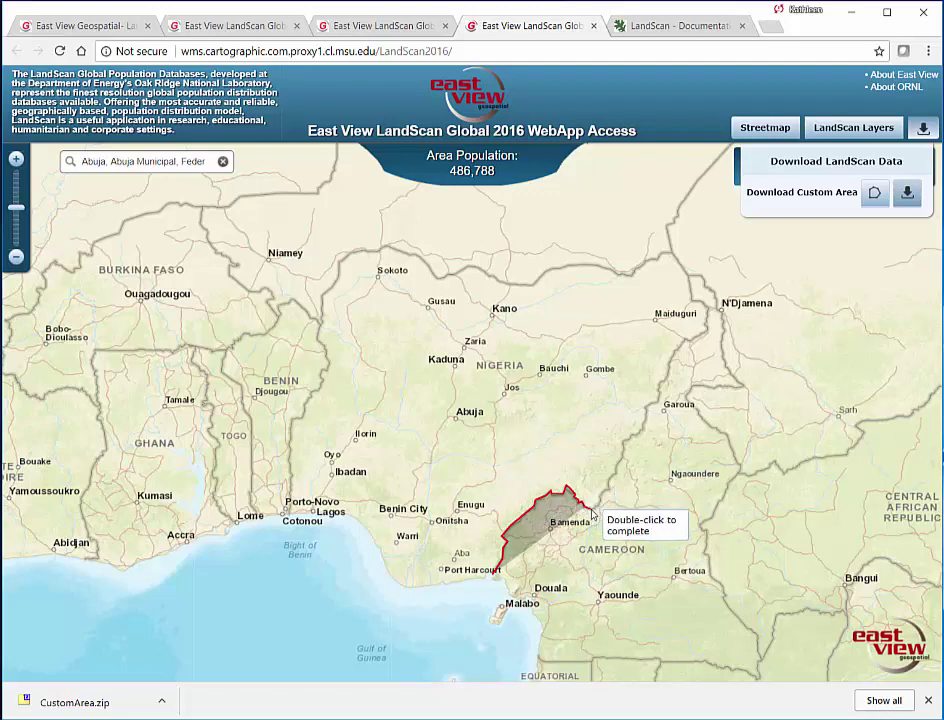
left_click(598, 505)
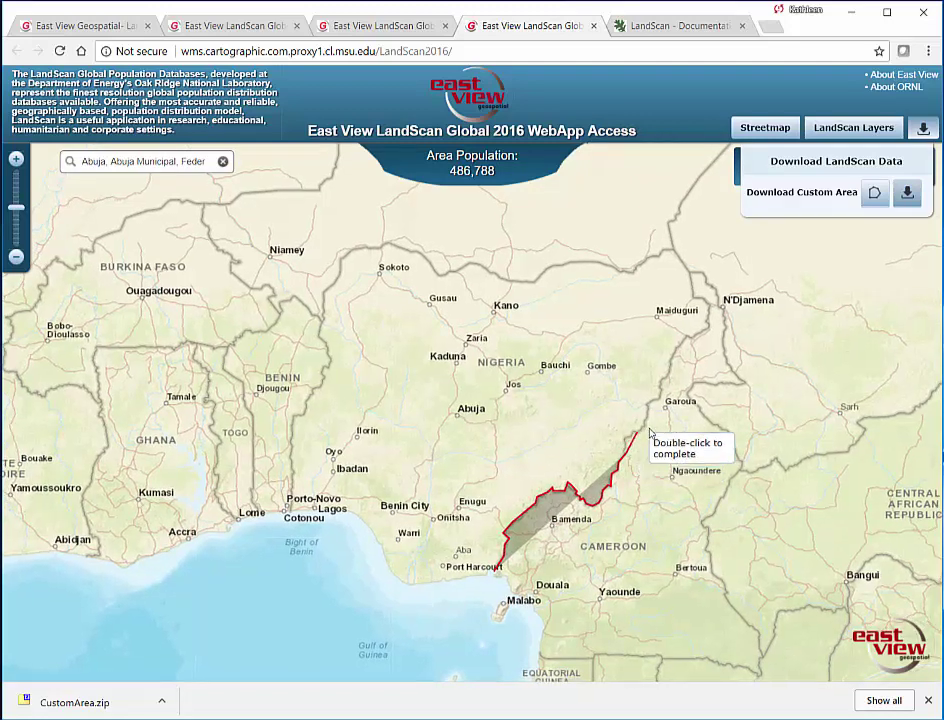
- Continue the outline around the northeast, northern and western borders and back along the southern coast
left_click(717, 272)
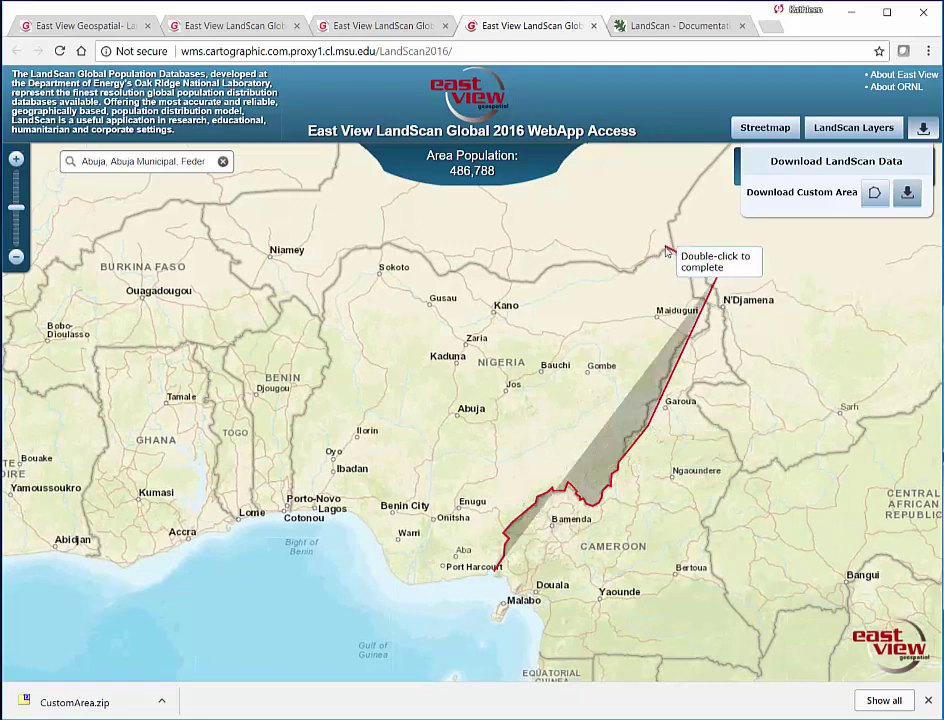
left_click(665, 246)
left_click(527, 277)
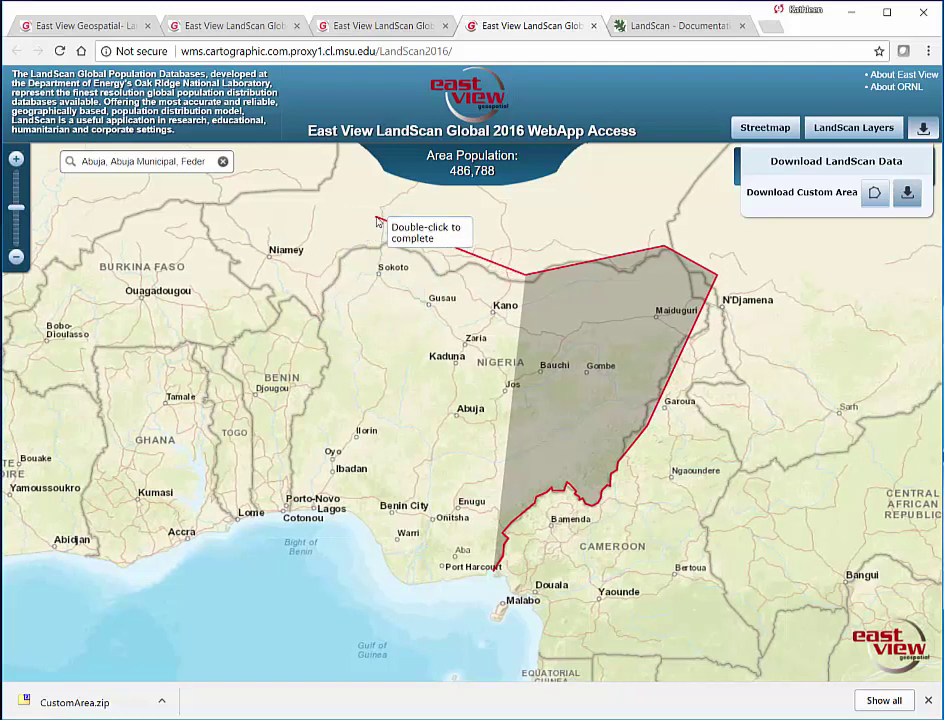
left_click(375, 217)
left_click(333, 271)
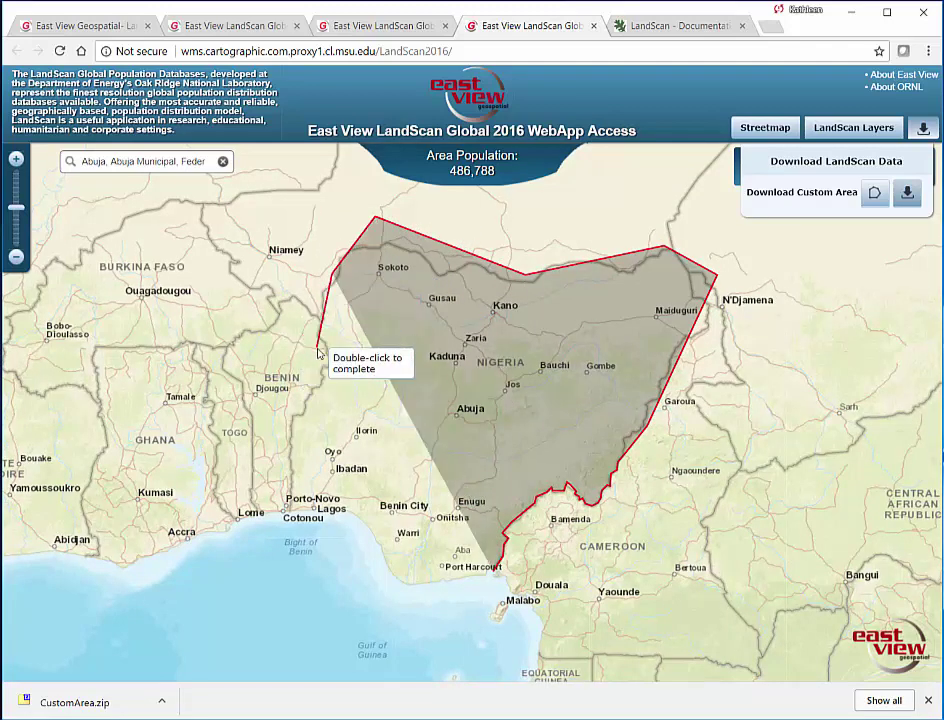
left_click(317, 349)
left_click(319, 380)
left_click(286, 428)
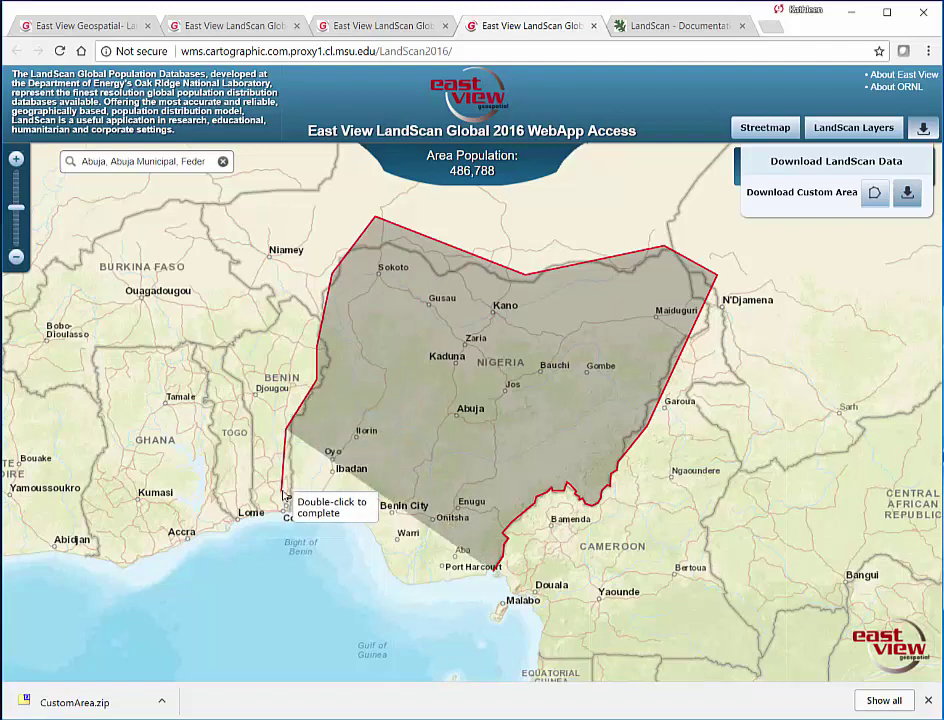
left_click(283, 512)
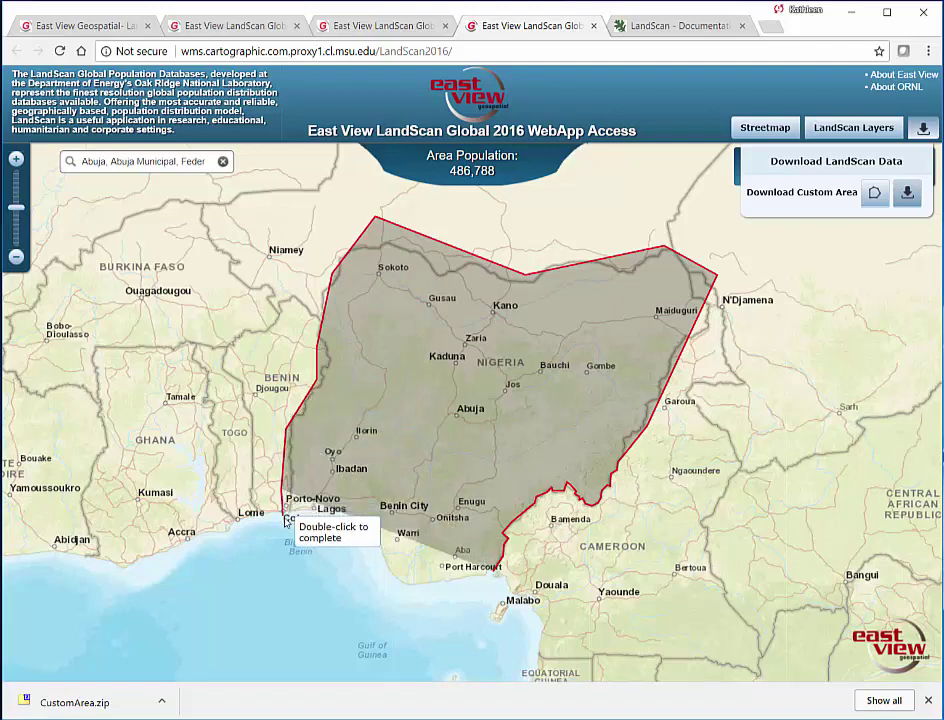
left_click(370, 578)
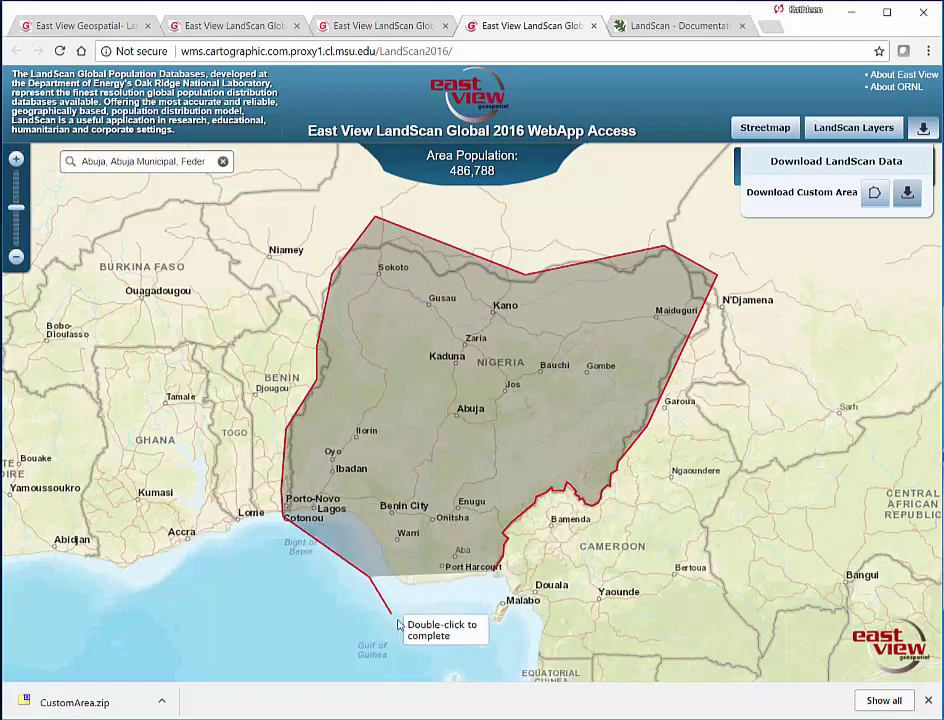
left_click(448, 594)
- Close the Nigeria polygon at its last vertex near Port Harcourt
double_click(499, 573)
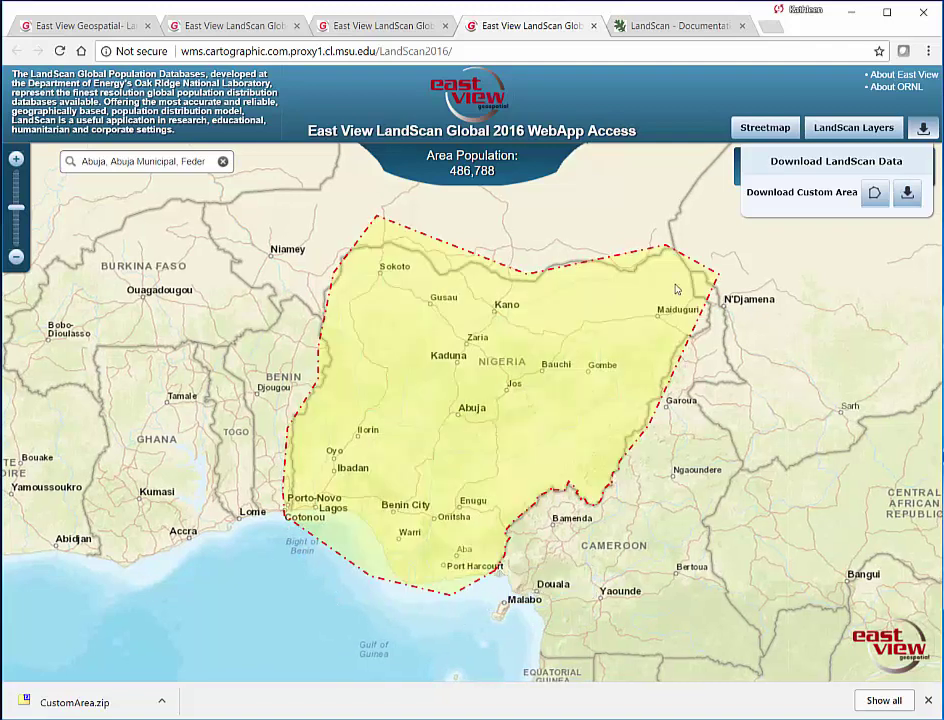